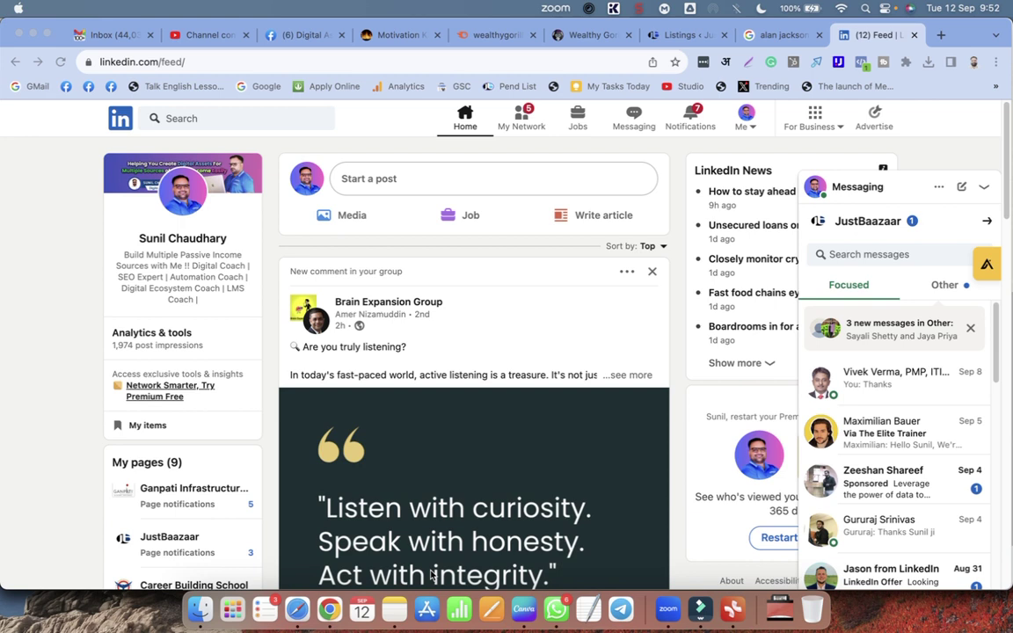
Start a new article published as the Career Building School page.
click(579, 214)
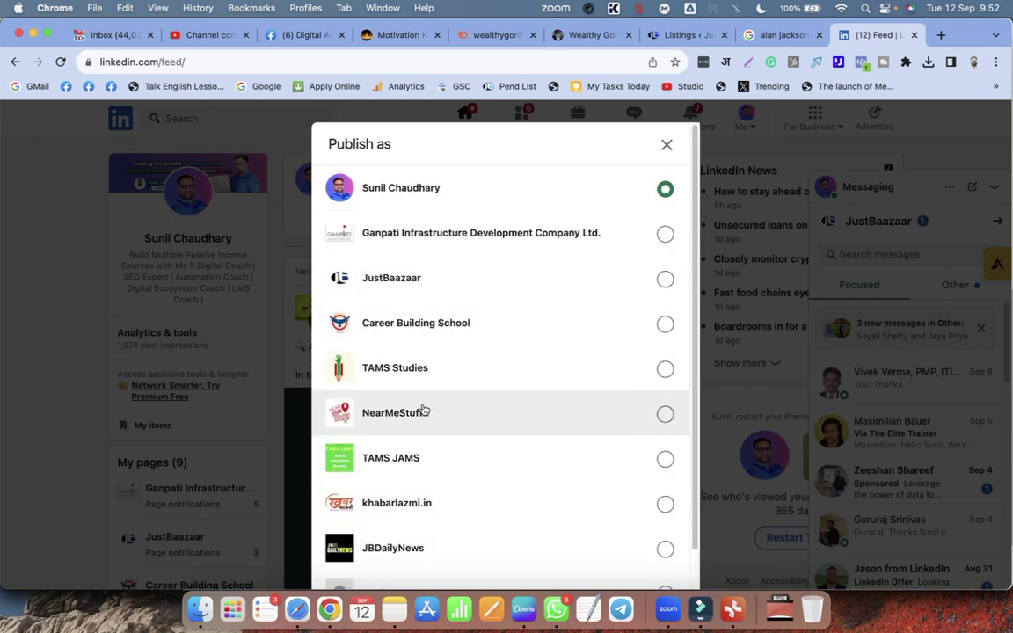
scroll(431, 435, down, 2)
scroll(445, 461, up, 2)
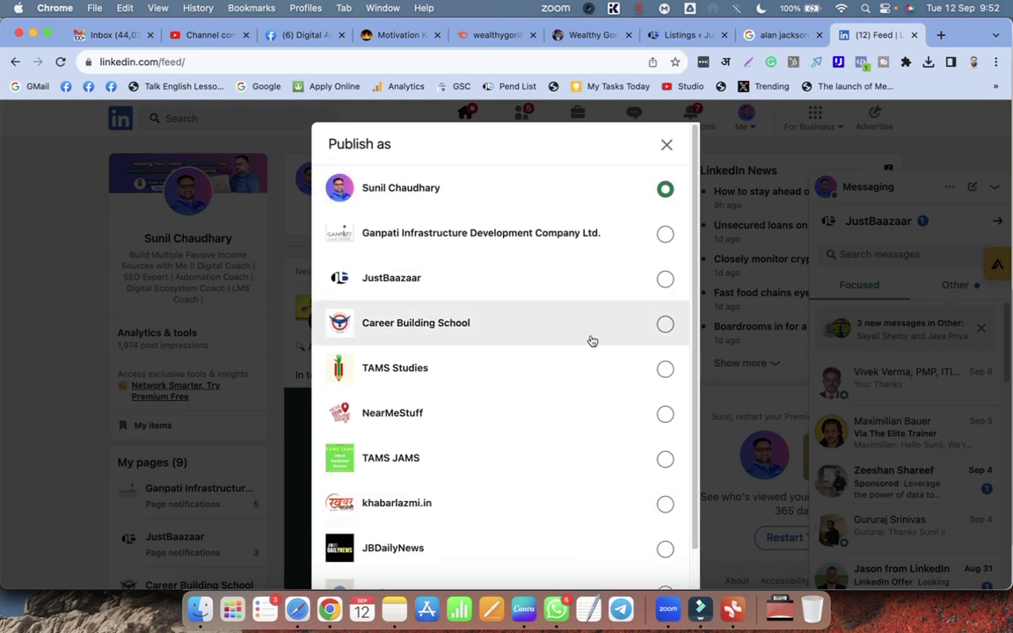
click(664, 324)
scroll(638, 376, down, 2)
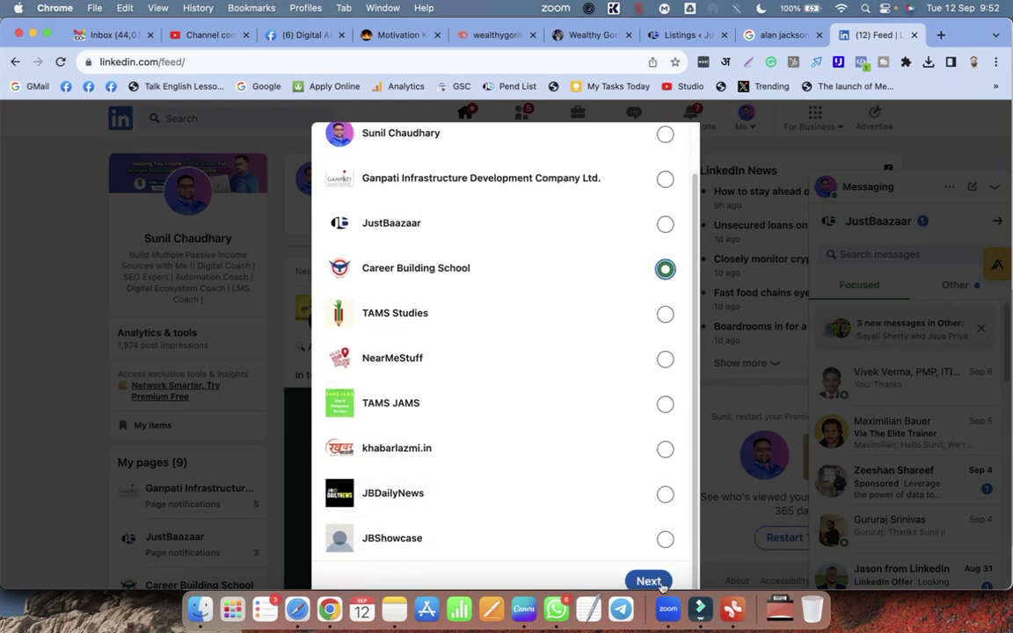
click(648, 582)
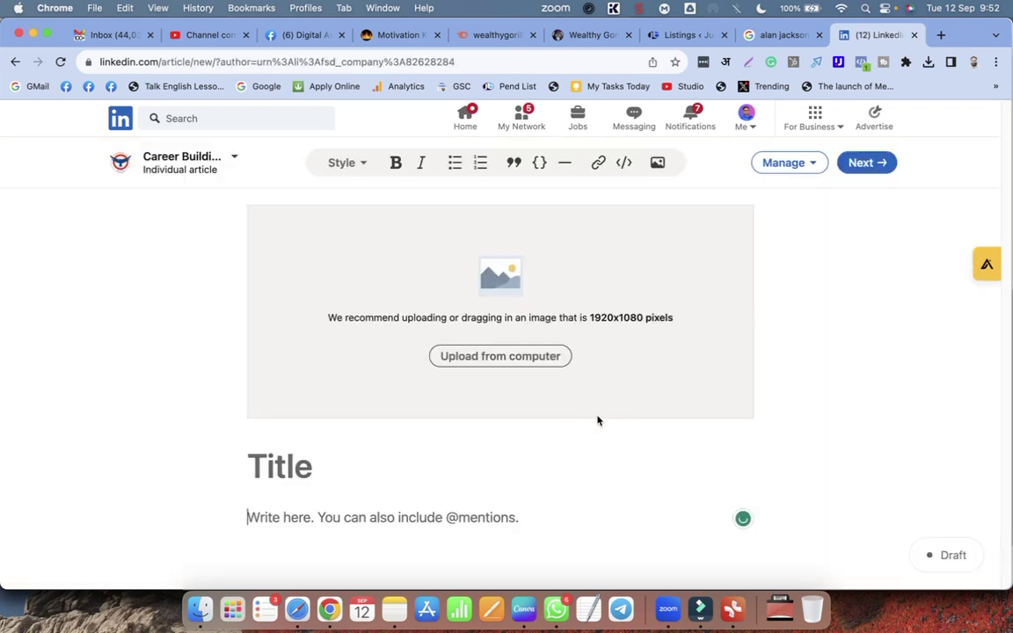
Title the article 'Earn 70% Affiliate Income in September 2023', then switch to YouTube Studio.
click(324, 463)
text(Earn)
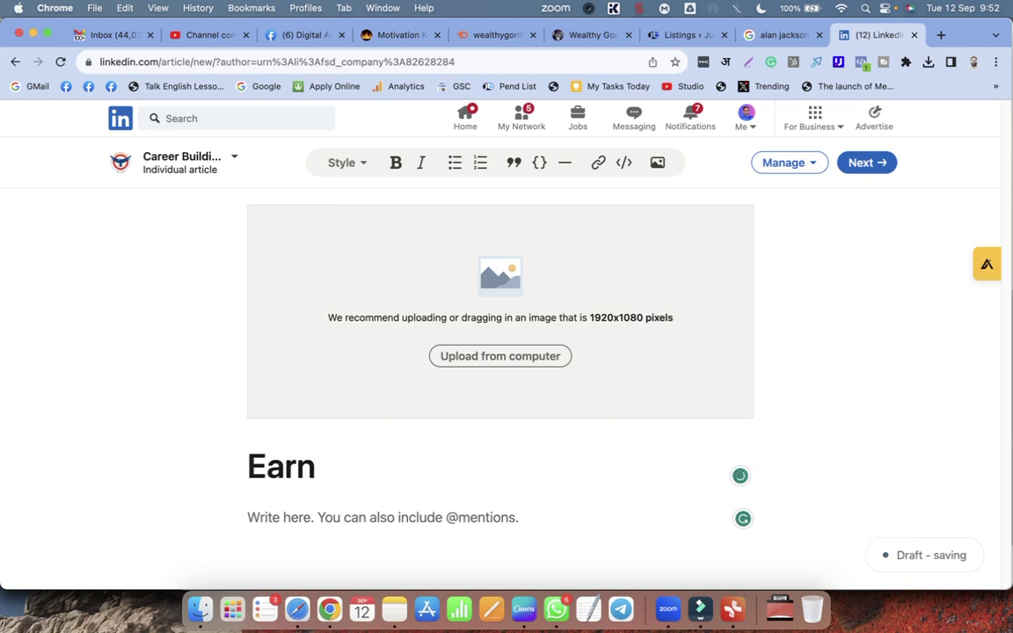
text( 7)
key(Return)
text(0)
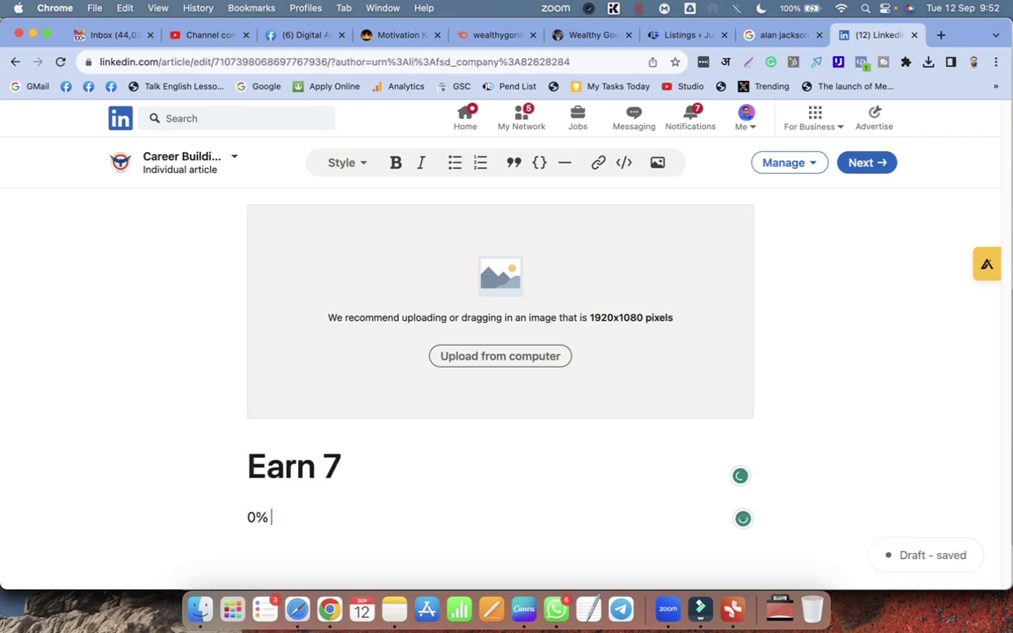
key(BackSpace)
key(BackSpace)
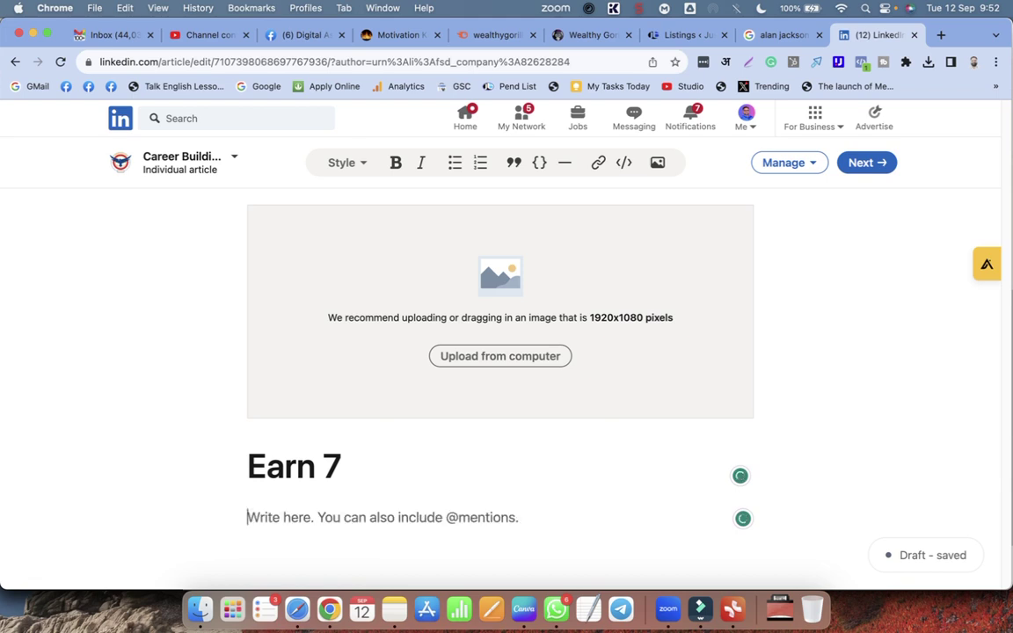
click(381, 467)
text(0% )
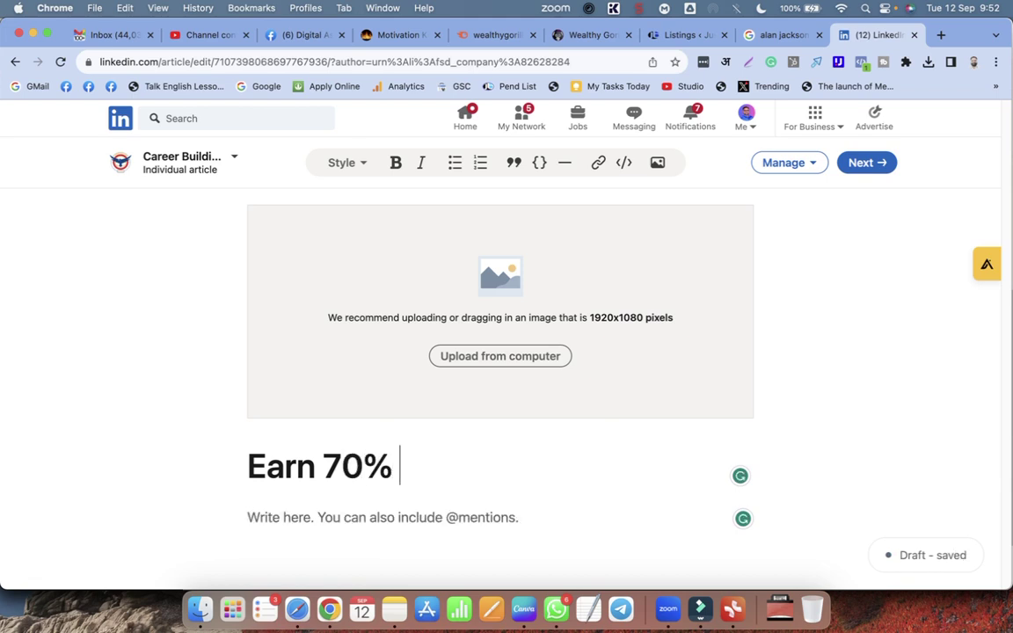
text(Affiliate Inco)
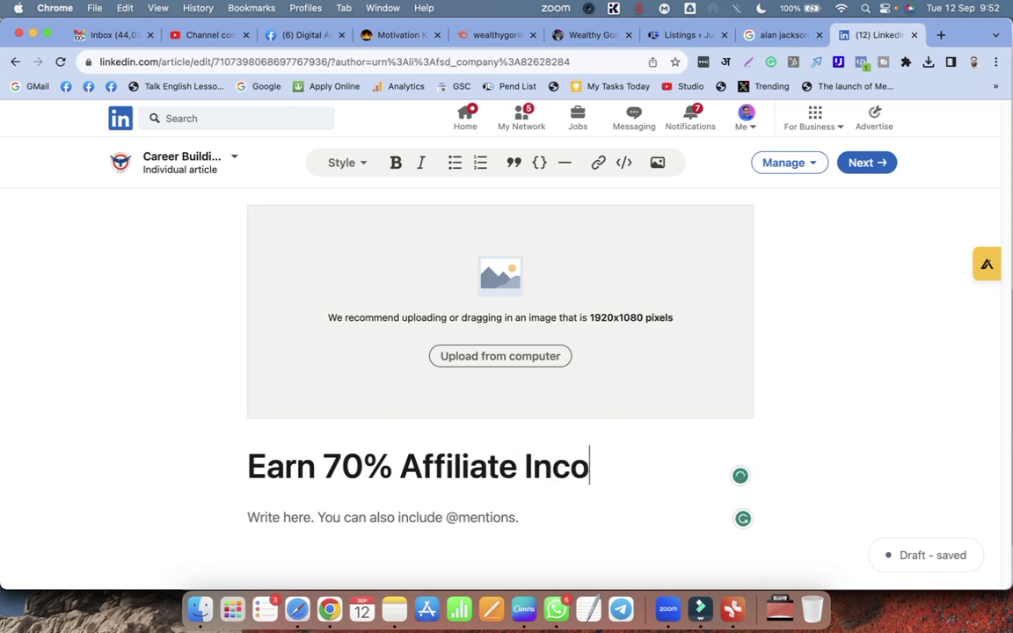
text(me in Septem)
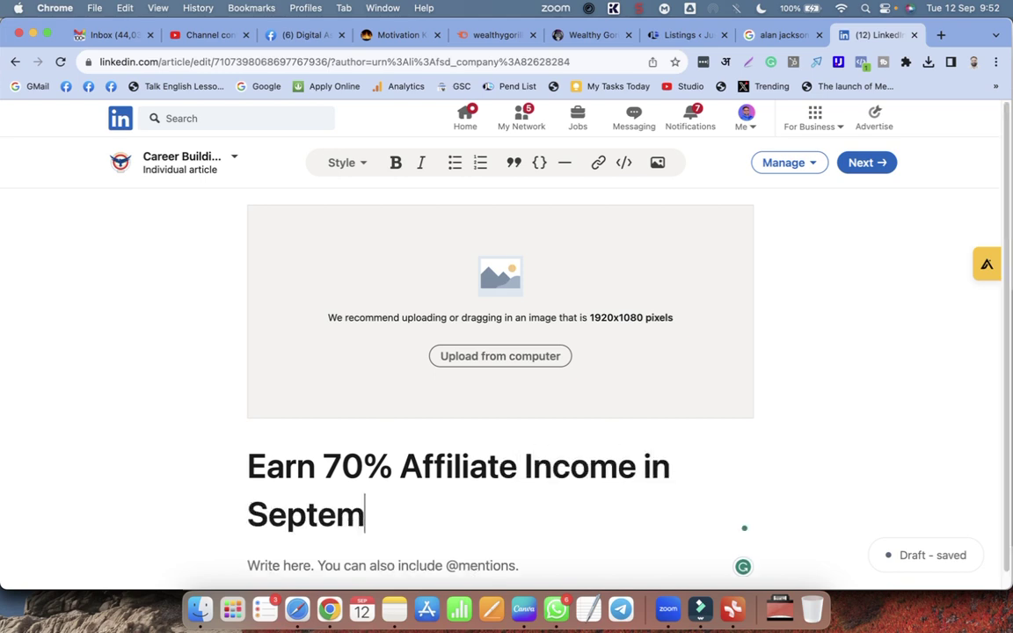
text(ber 2023)
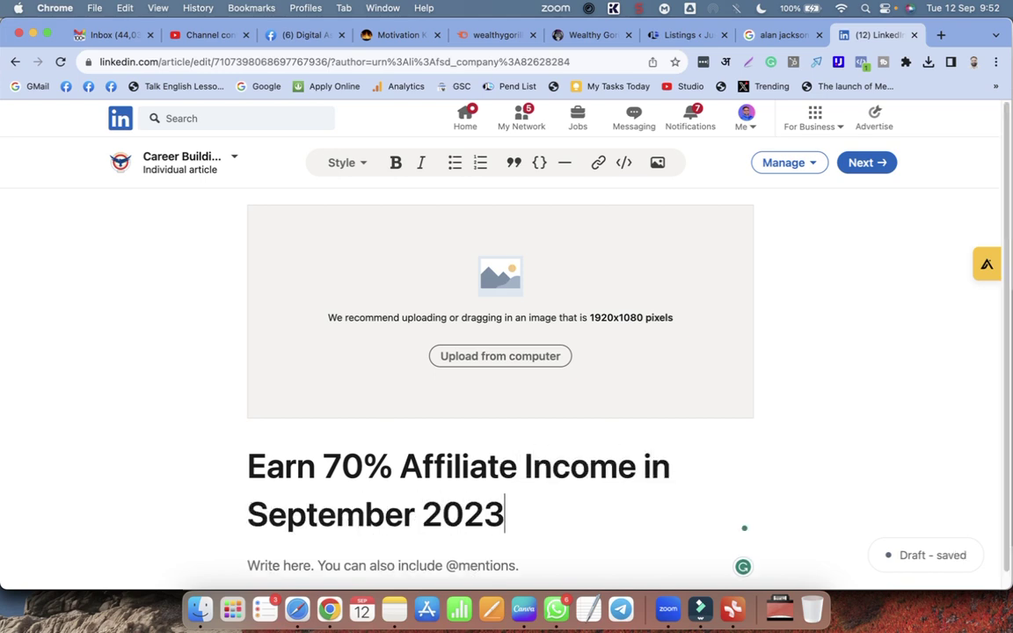
scroll(421, 570, down, 1)
click(420, 552)
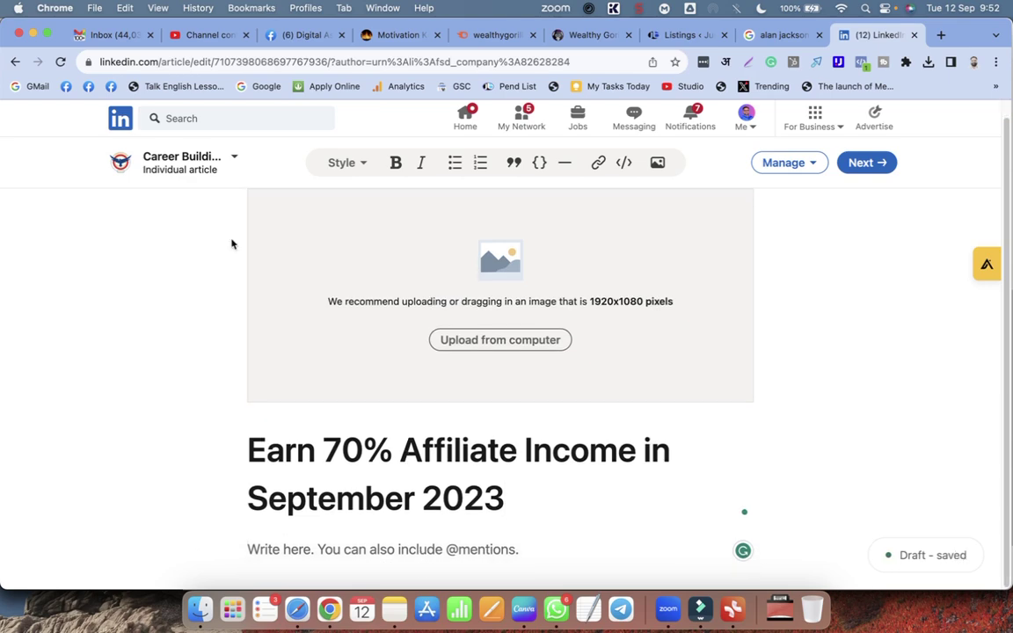
click(204, 35)
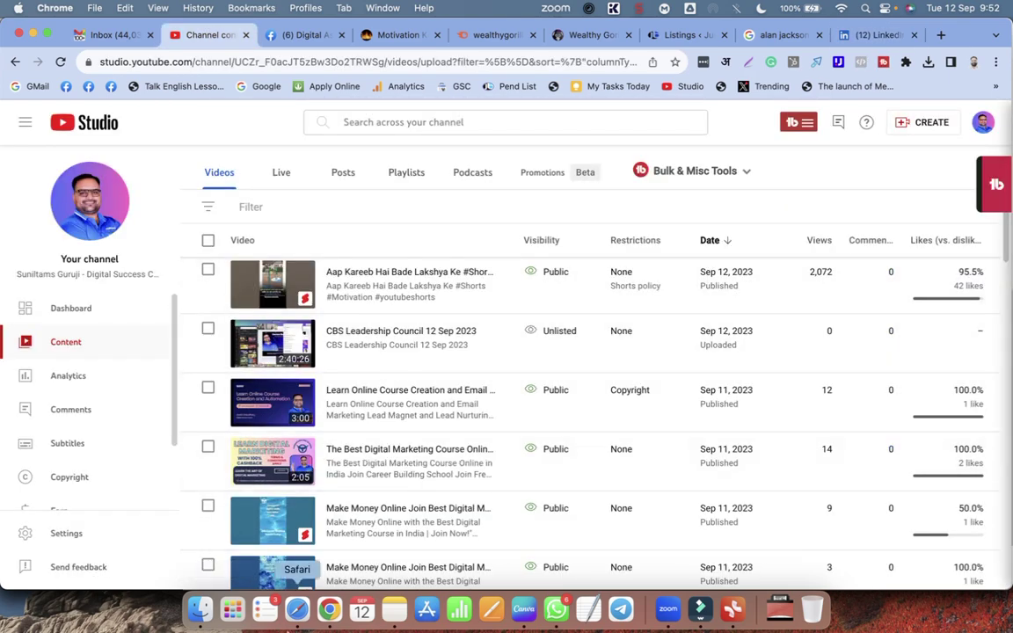
Select the affiliate-marketing blog reply in the ChatGPT chat and return to LinkedIn.
click(296, 608)
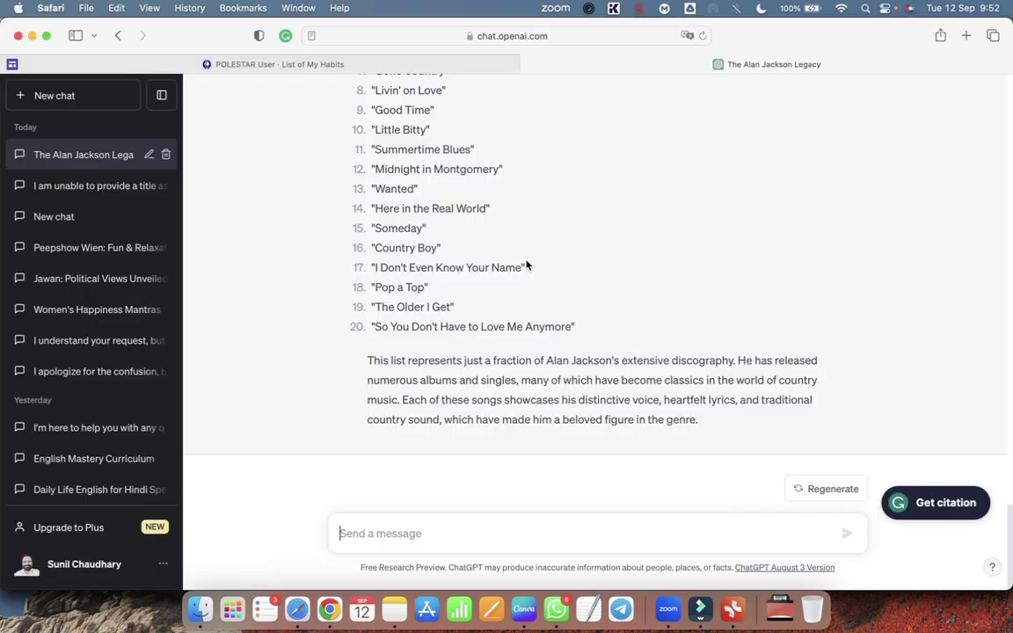
click(73, 186)
scroll(582, 361, up, 8)
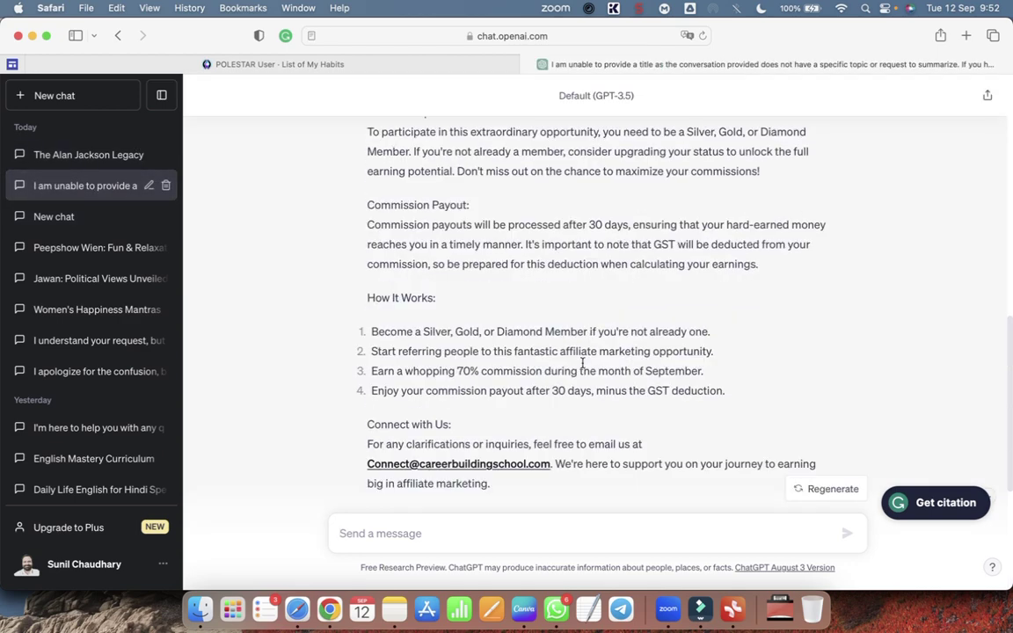
scroll(583, 362, up, 10)
scroll(398, 344, down, 2)
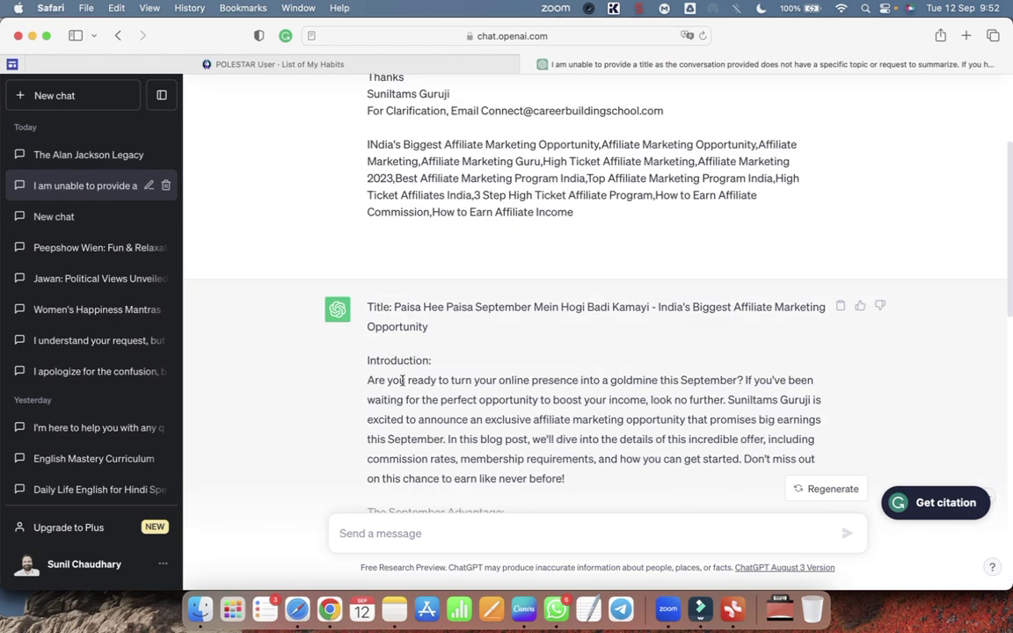
drag(369, 380, 489, 421)
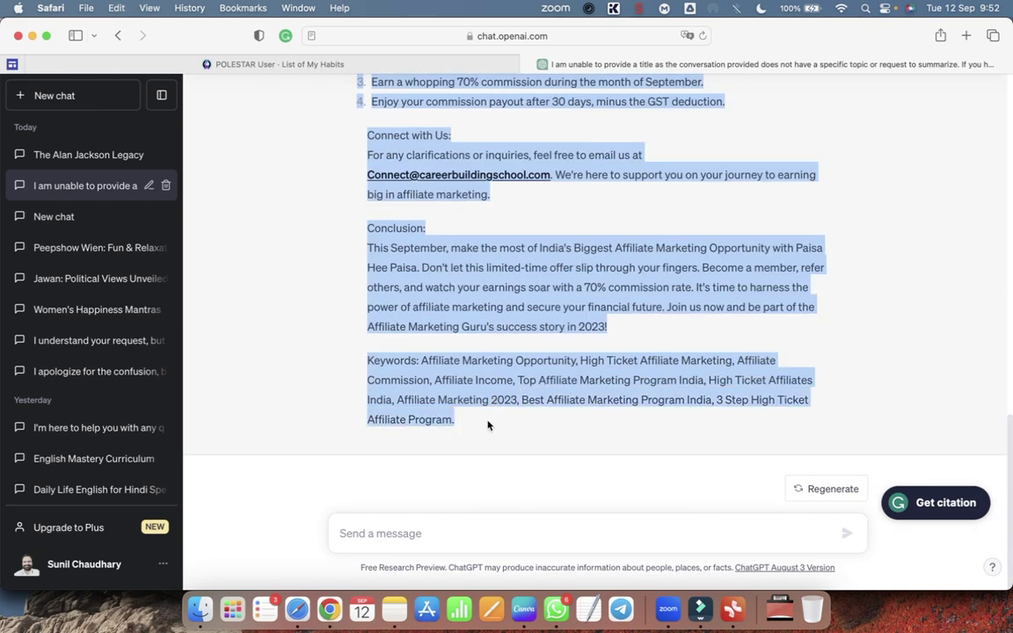
key(super+Tab)
click(873, 37)
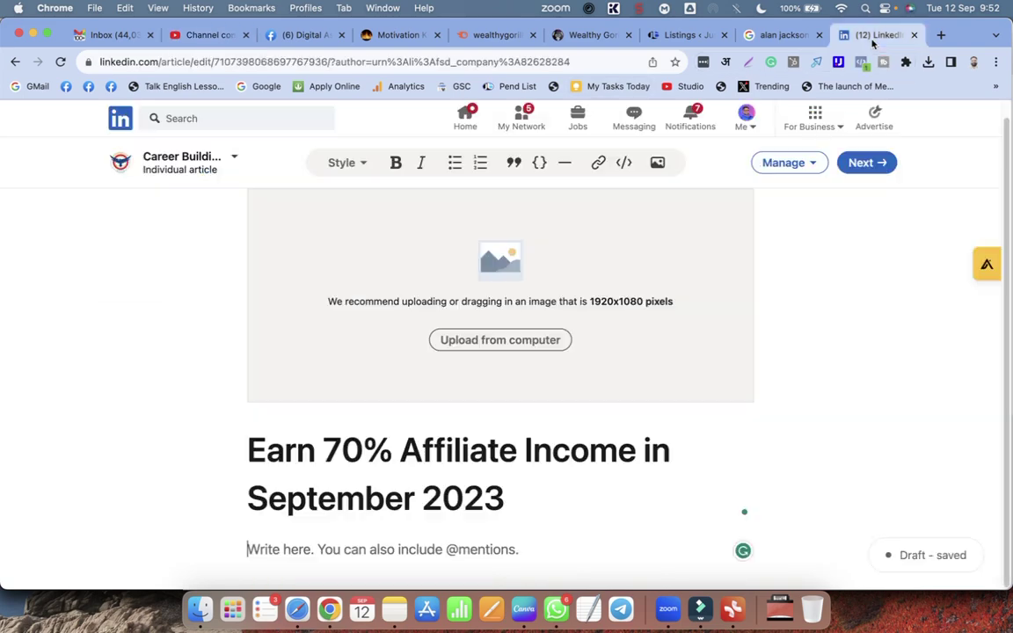
Paste the blog post into the body and add 'Join Career Building School Today for Your Greater Success in the Digital World.'.
key(super+v)
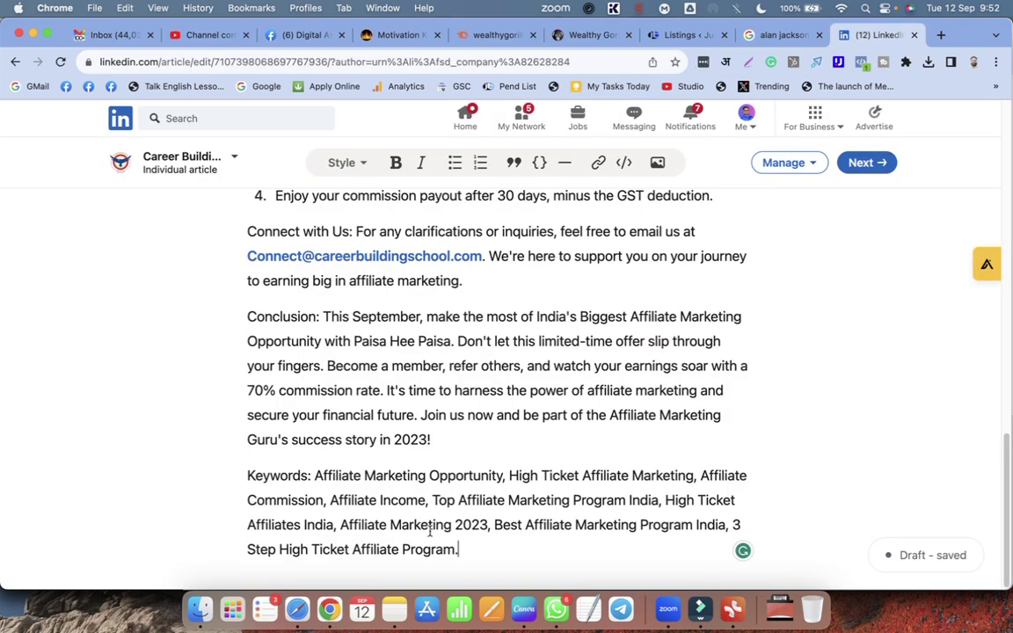
scroll(475, 492, up, 15)
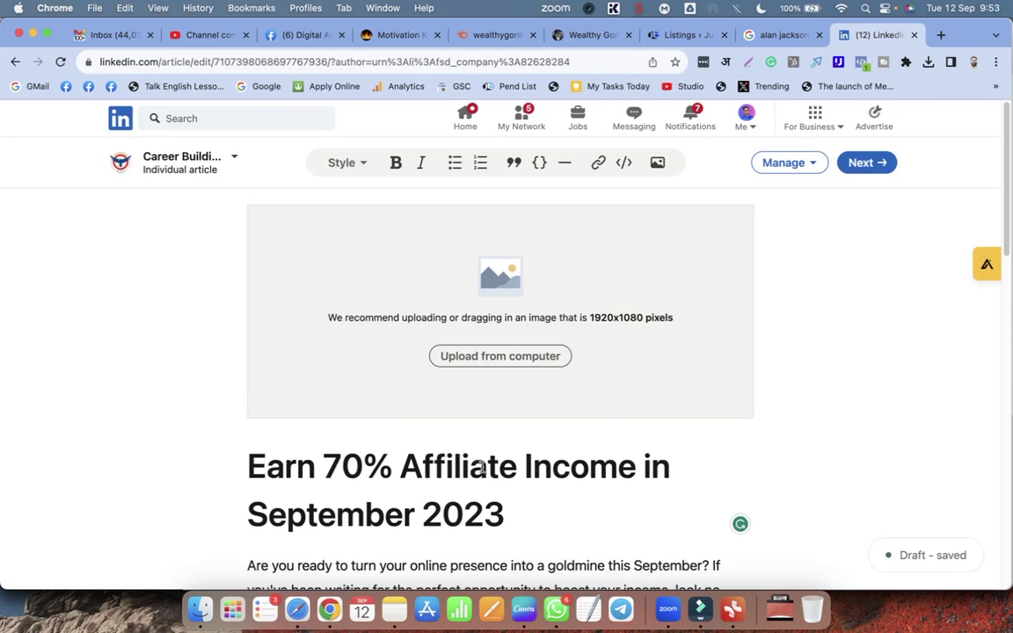
scroll(481, 467, down, 20)
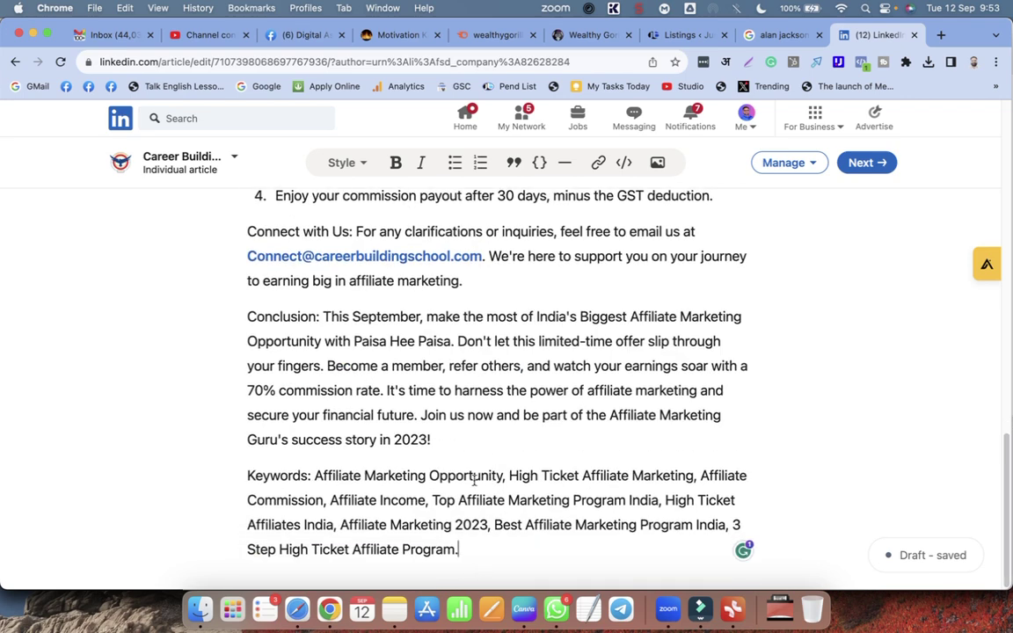
key(Return)
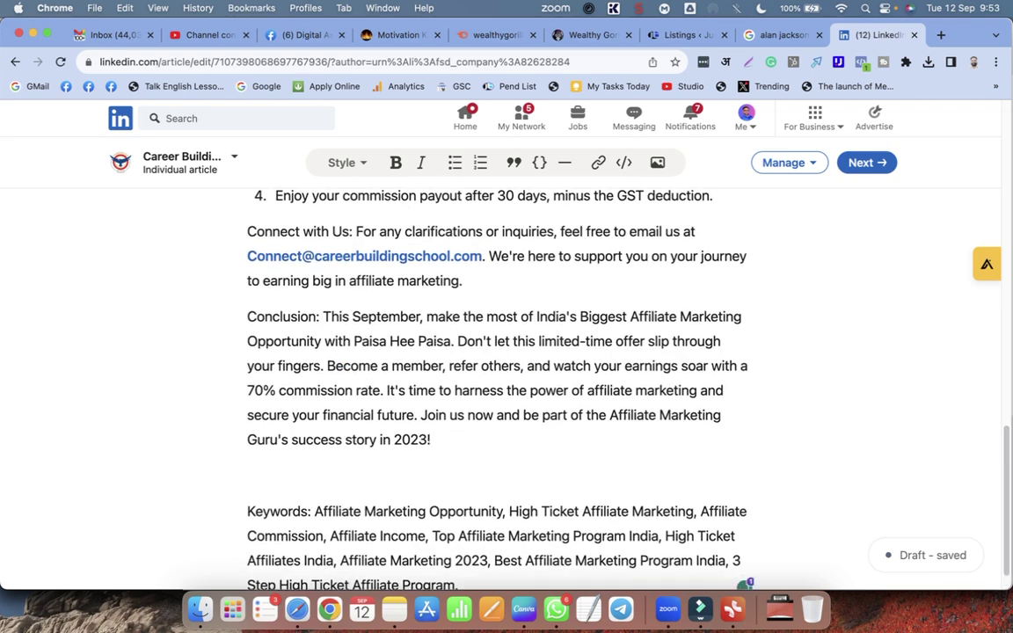
text(Join Career)
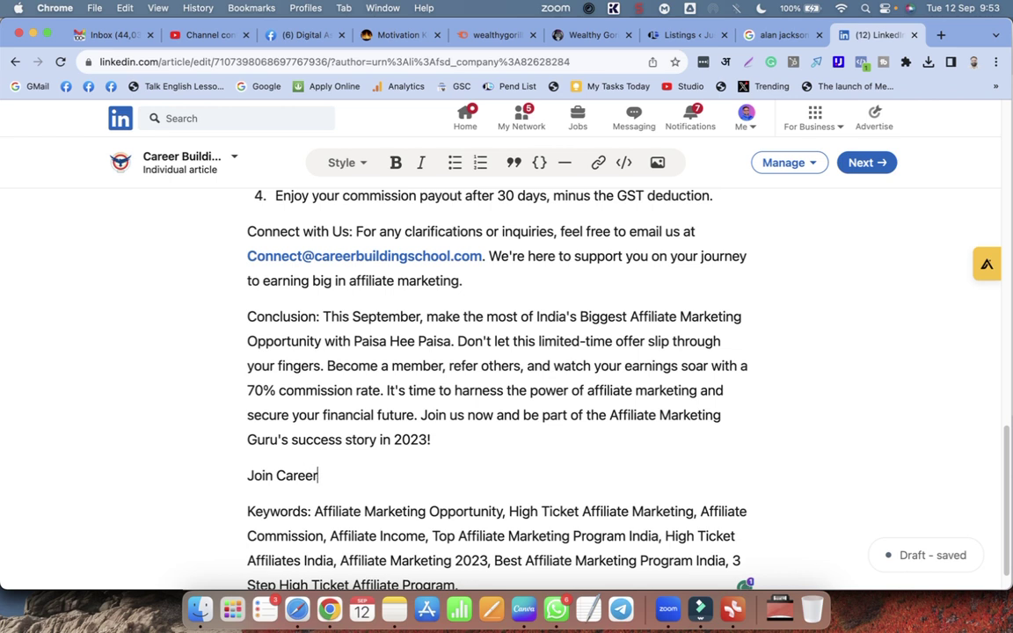
text( Building Schoo)
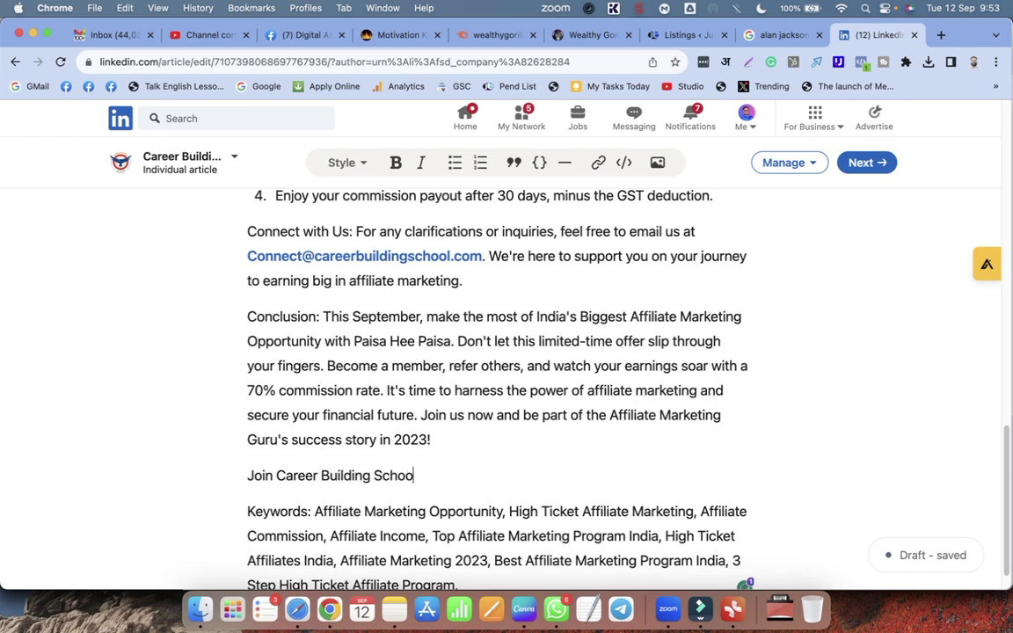
text(l Today for Your)
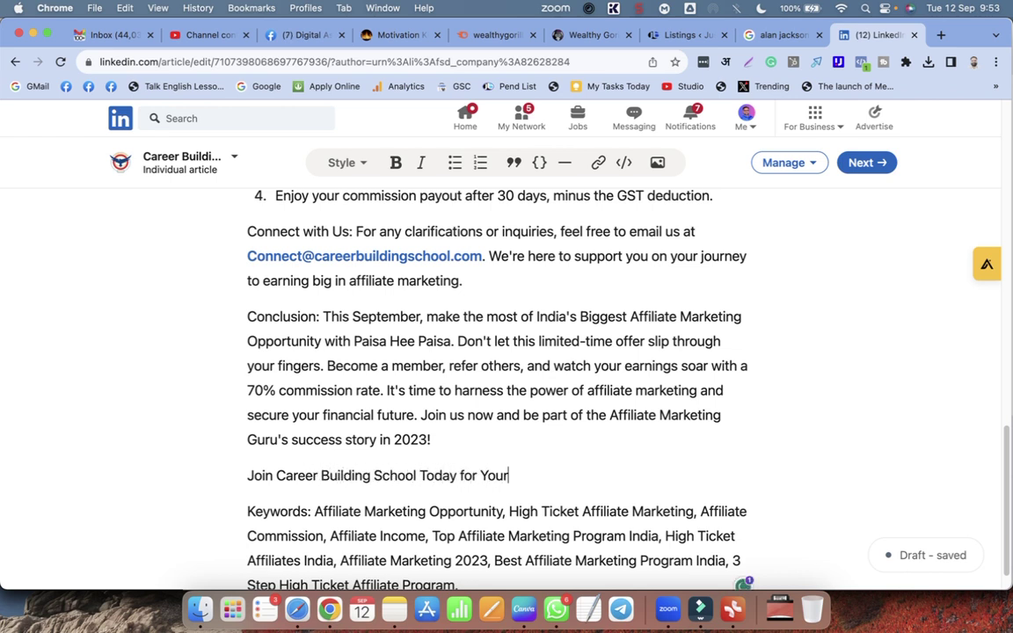
text( Greater Succes)
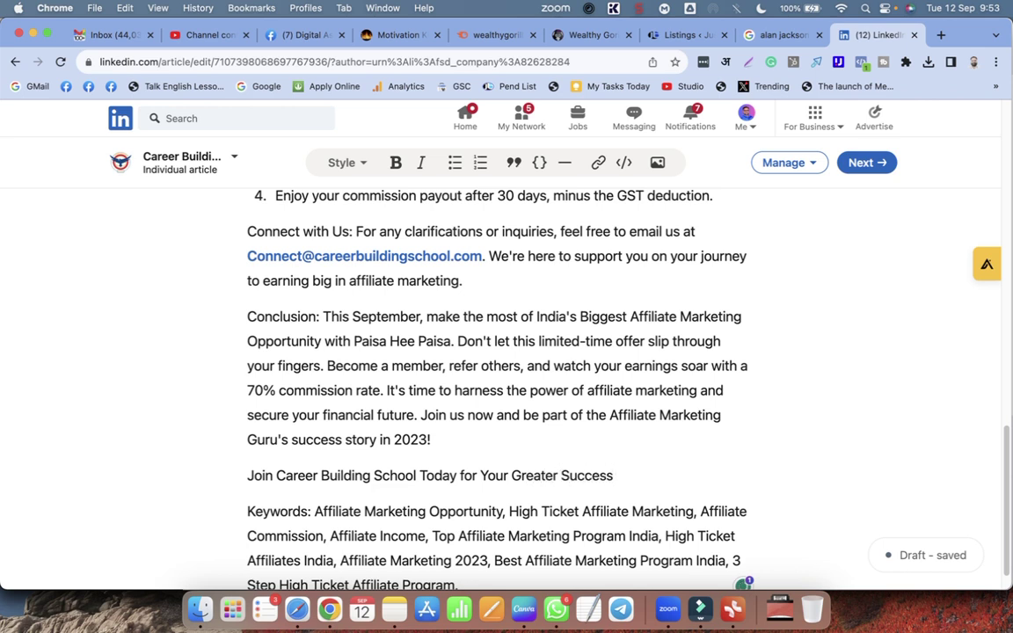
text(s in the Digital World.)
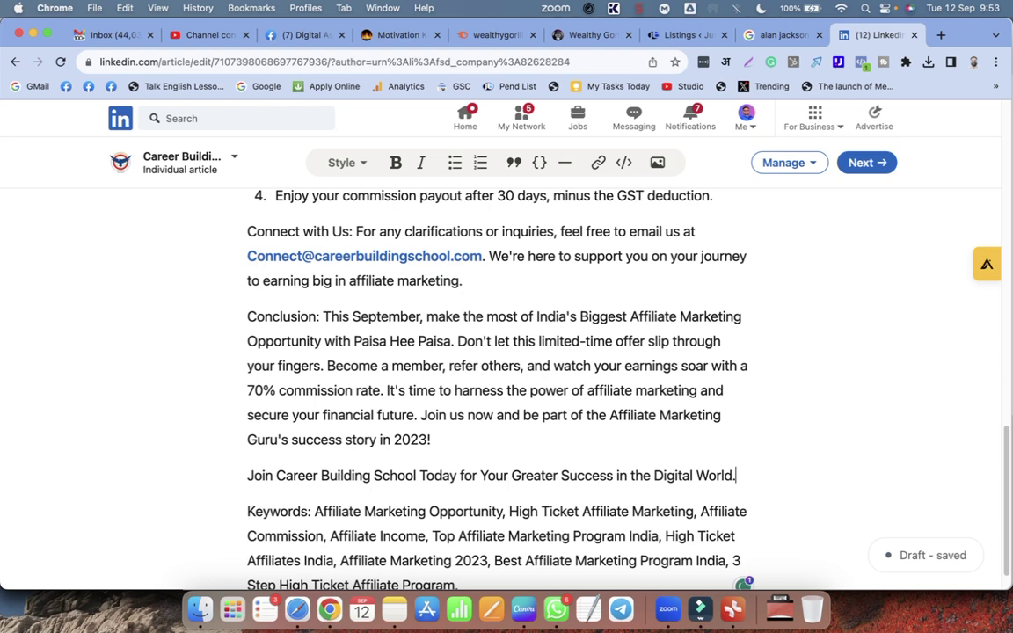
Open careerbuildingschool.com in a new tab and copy its address.
click(942, 35)
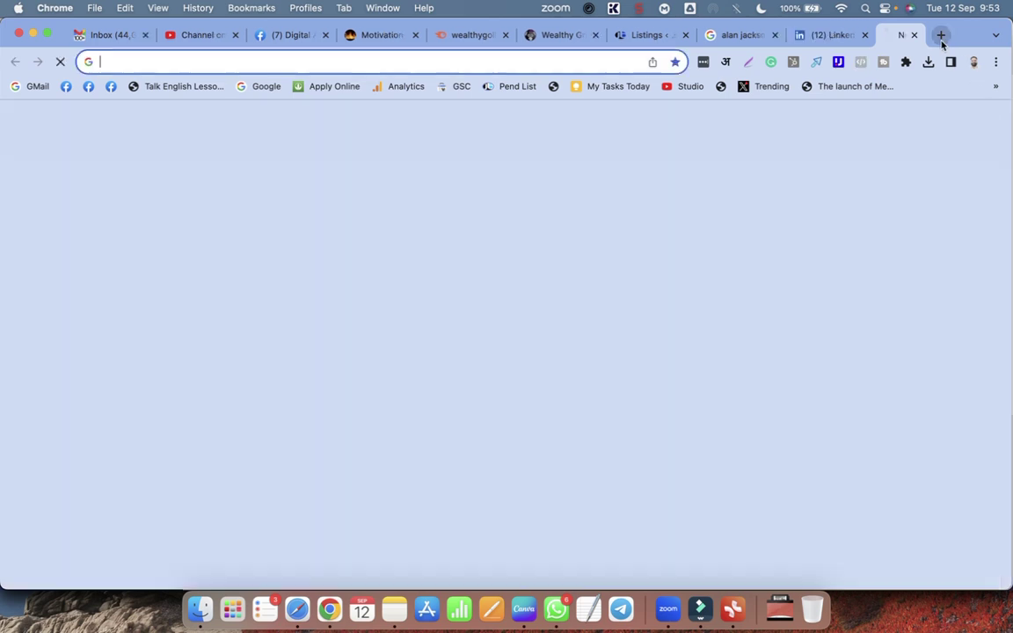
text(car)
key(Return)
click(249, 58)
key(super+c)
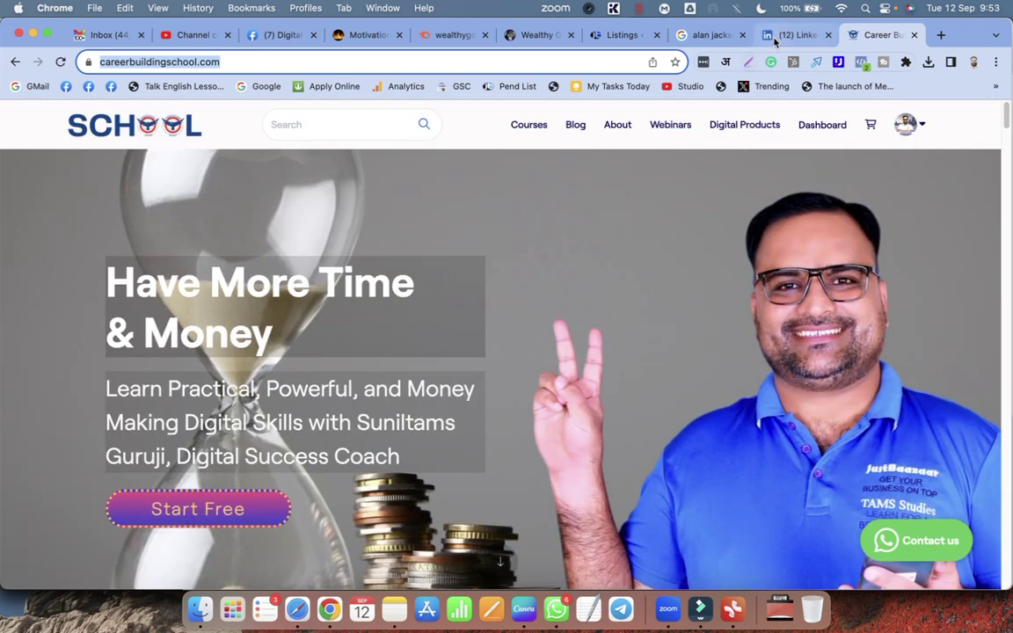
click(796, 35)
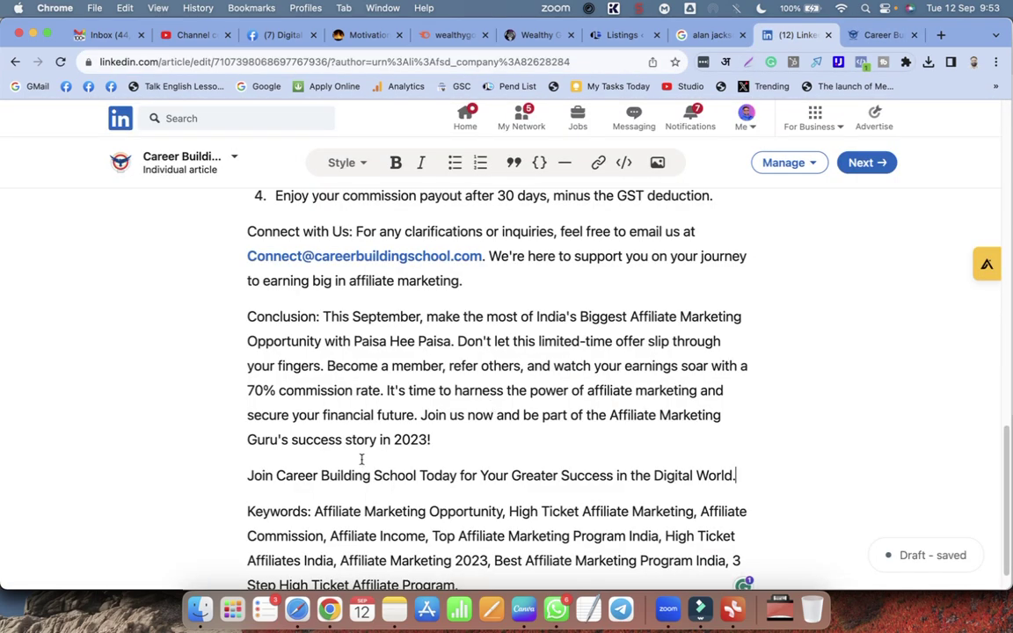
drag(276, 476, 415, 476)
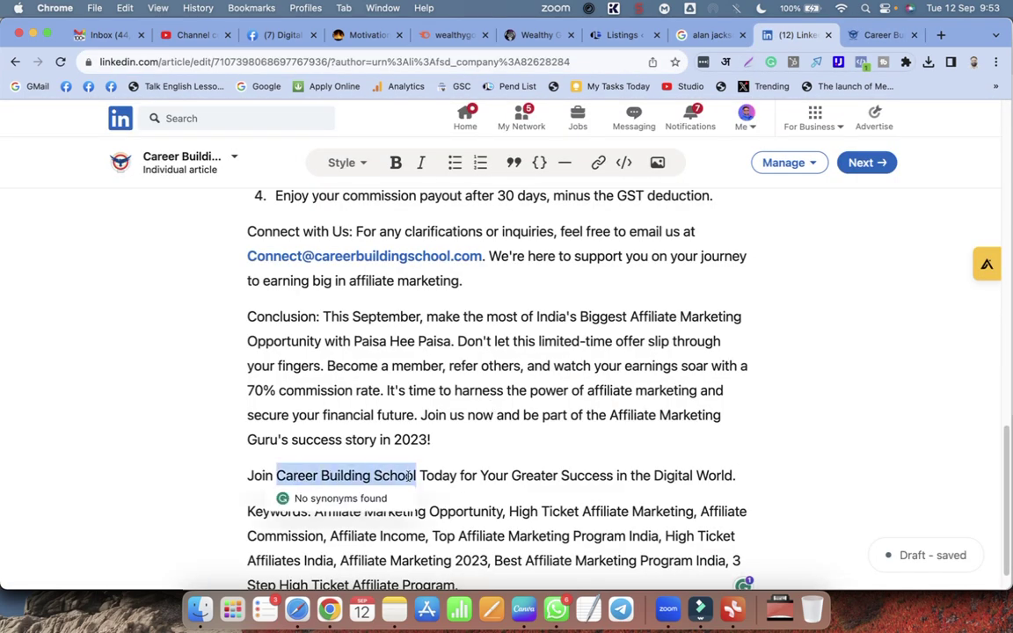
click(468, 473)
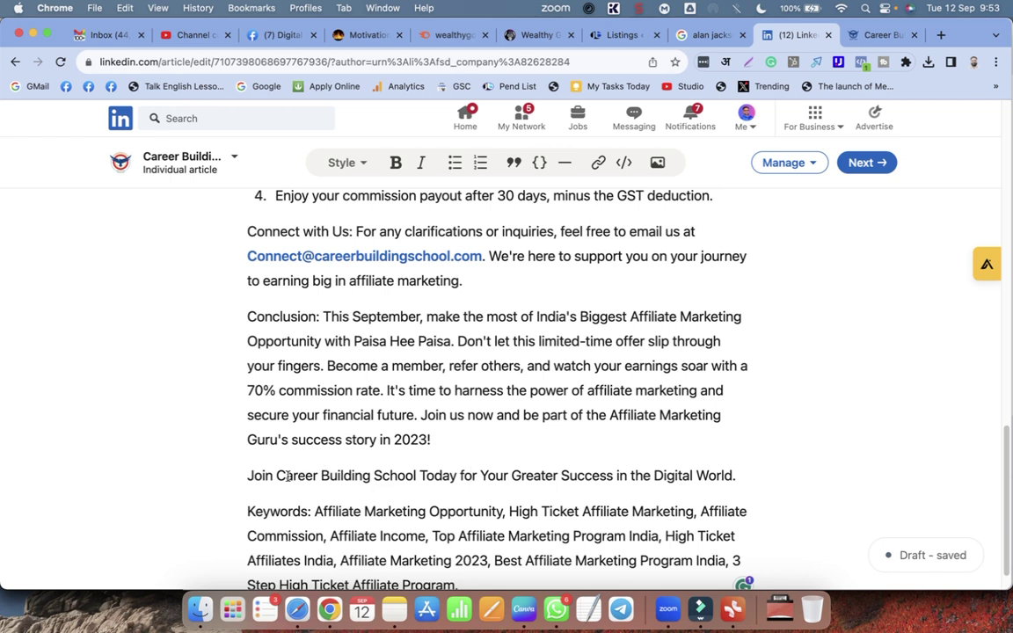
drag(288, 475, 416, 475)
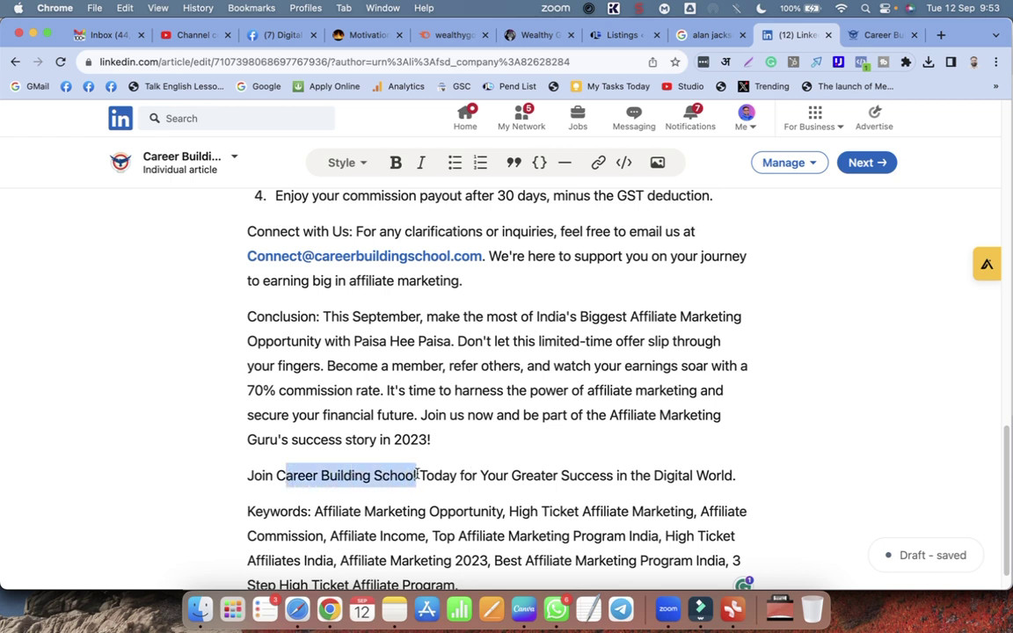
click(598, 163)
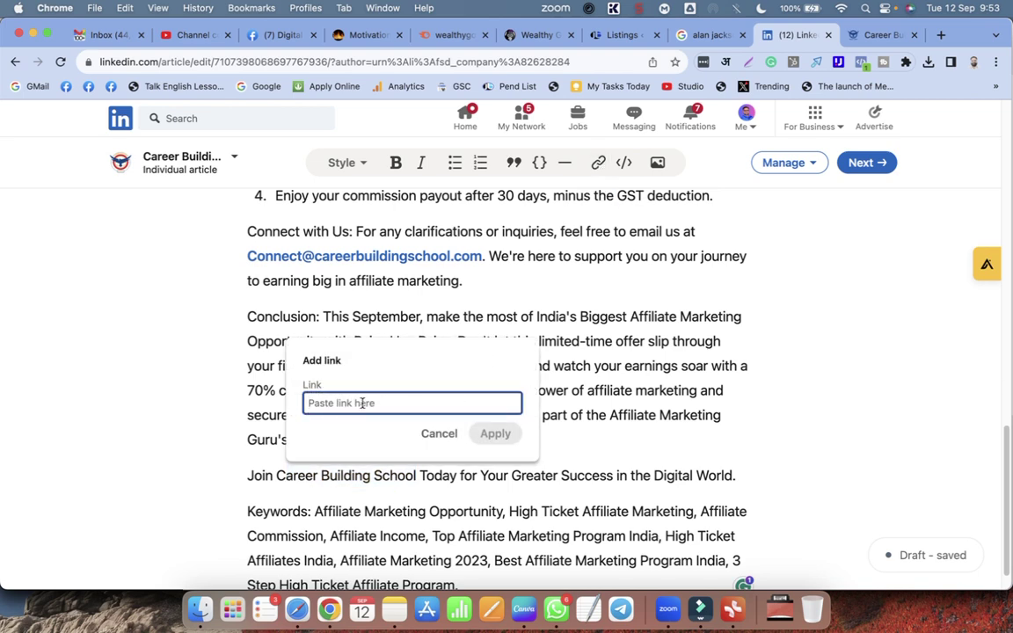
key(super+v)
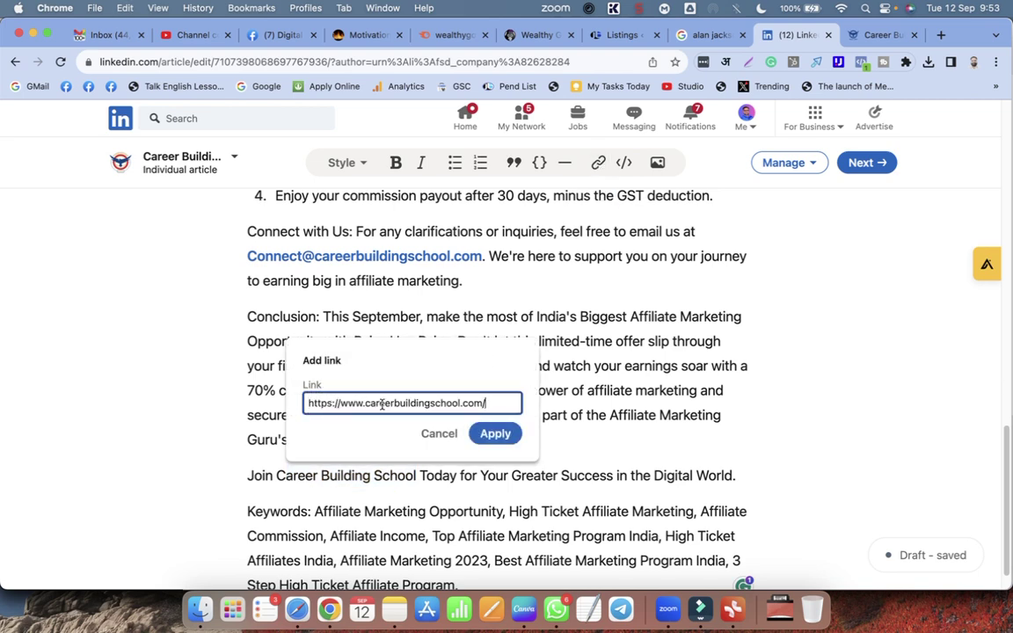
click(497, 436)
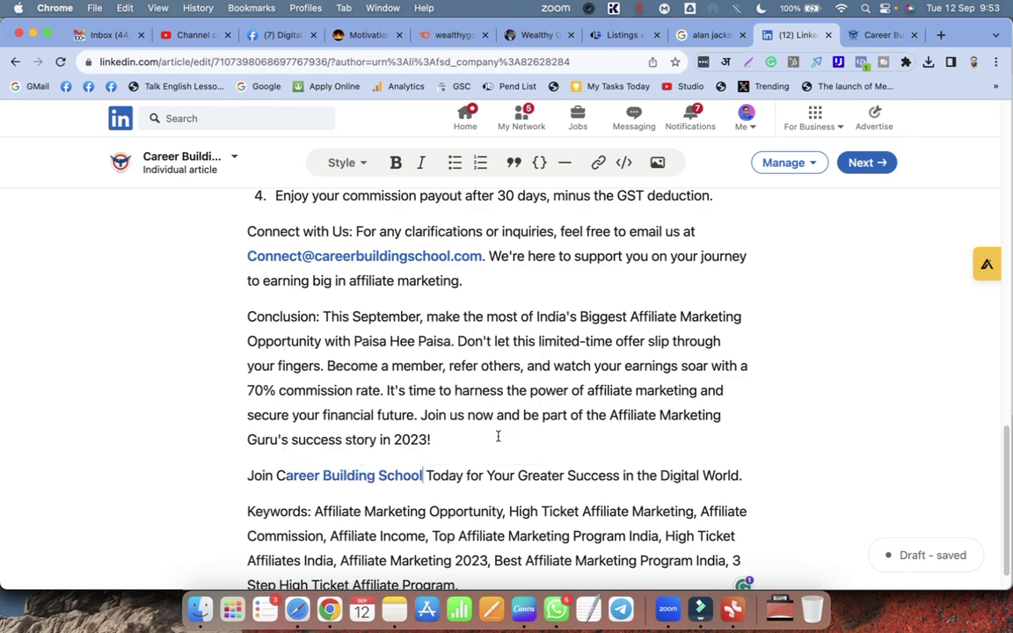
scroll(308, 471, down, 1)
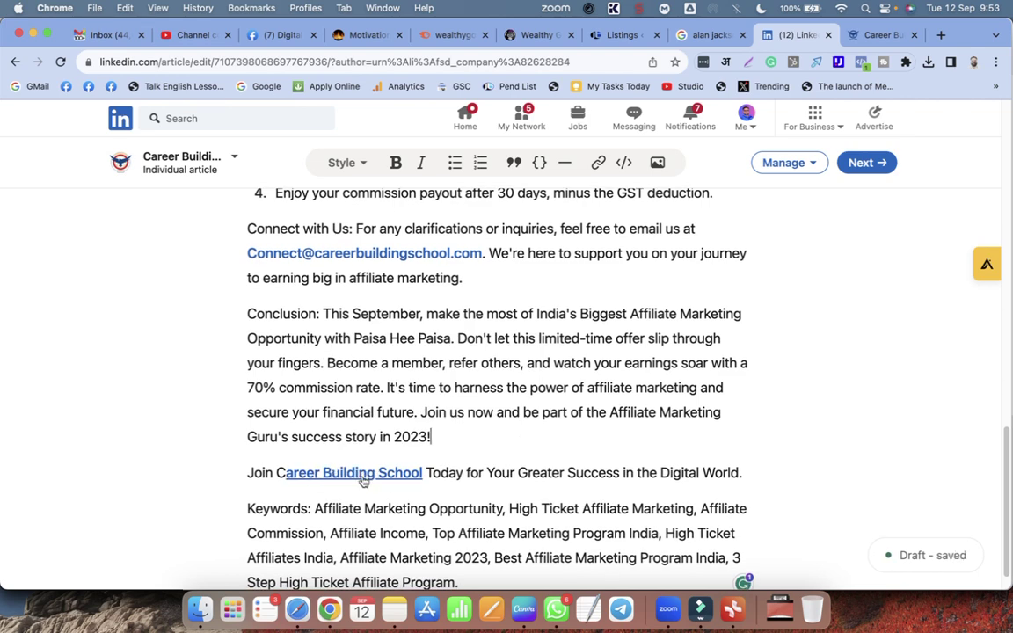
scroll(396, 466, up, 20)
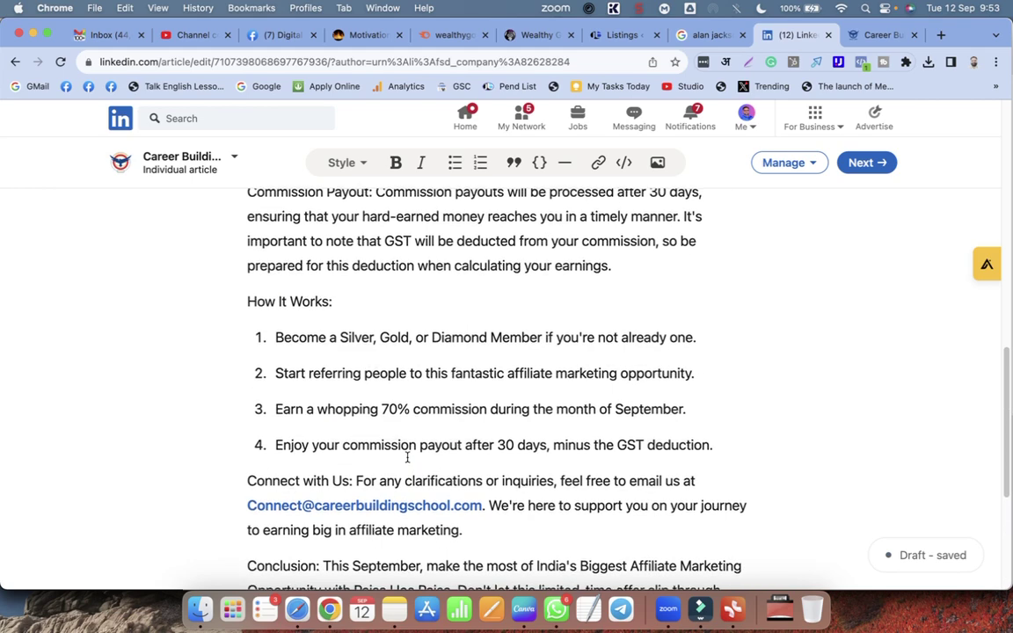
scroll(527, 278, down, 20)
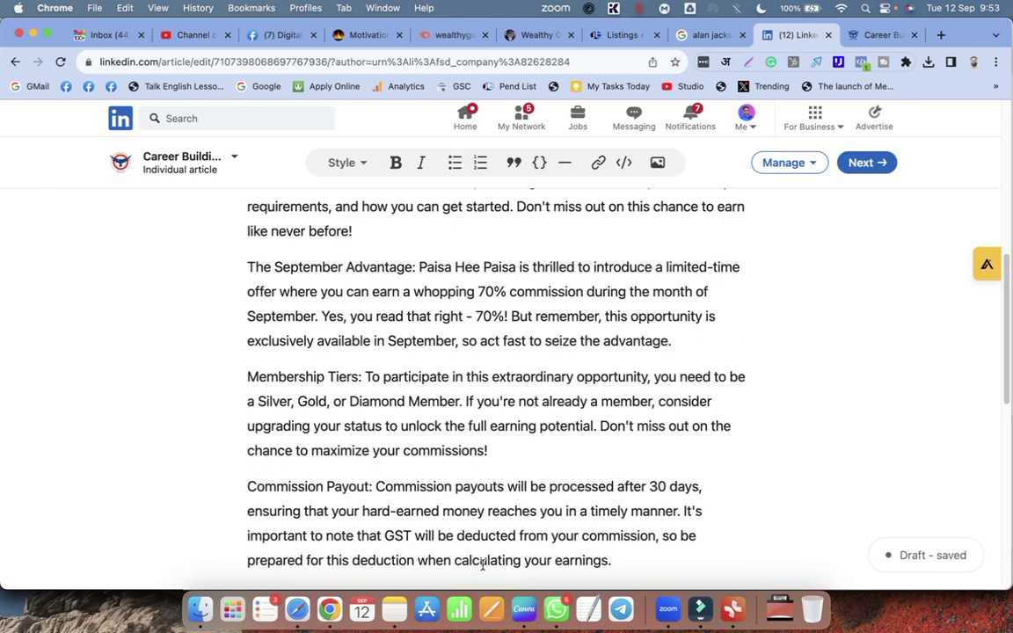
scroll(445, 396, up, 20)
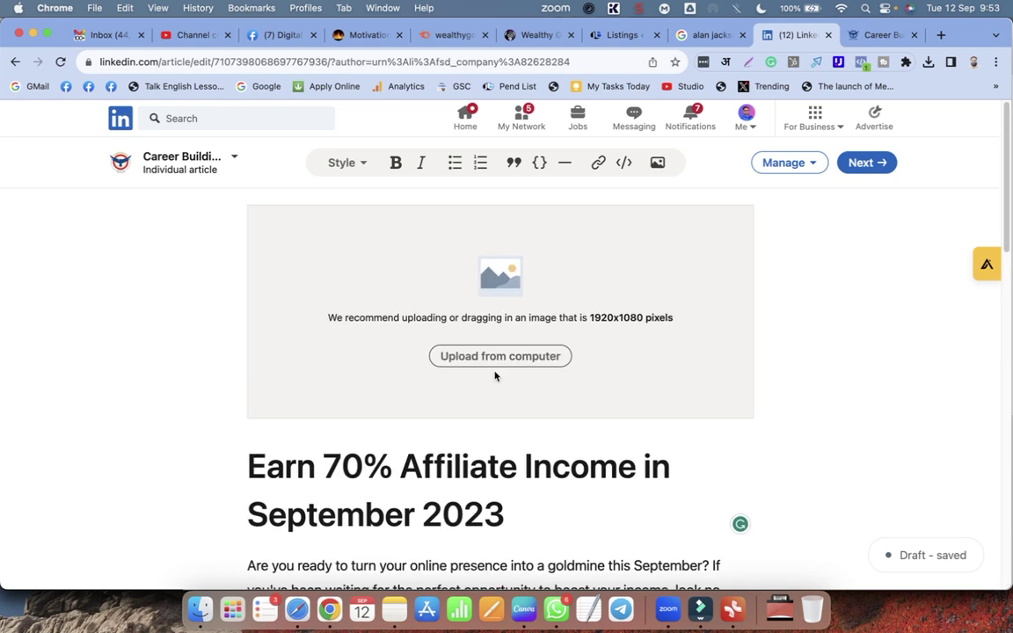
Upload the September income thumbnail PNG as the article's cover image.
click(496, 357)
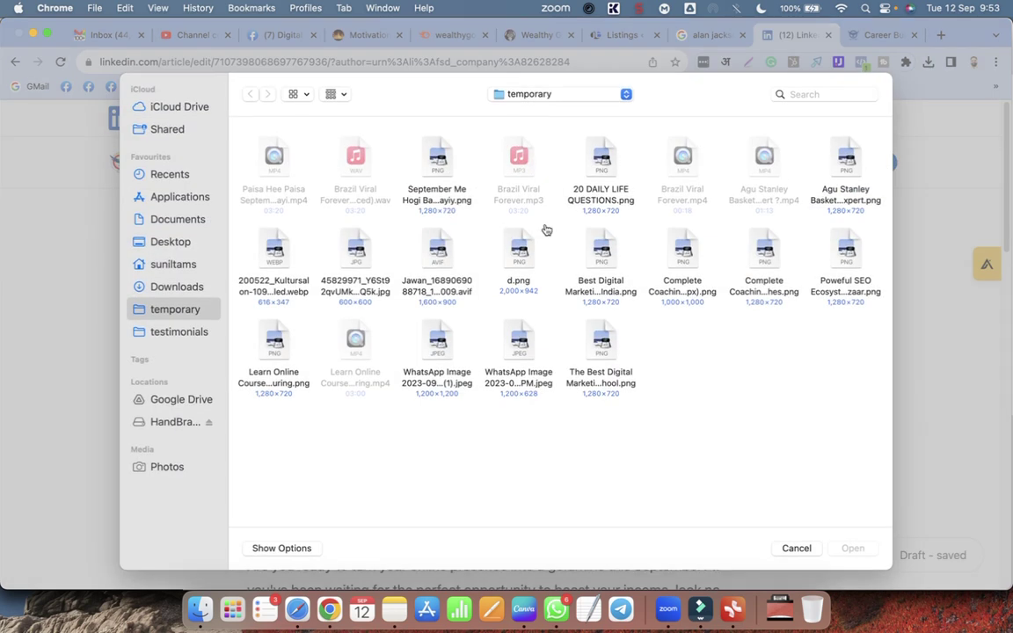
click(437, 158)
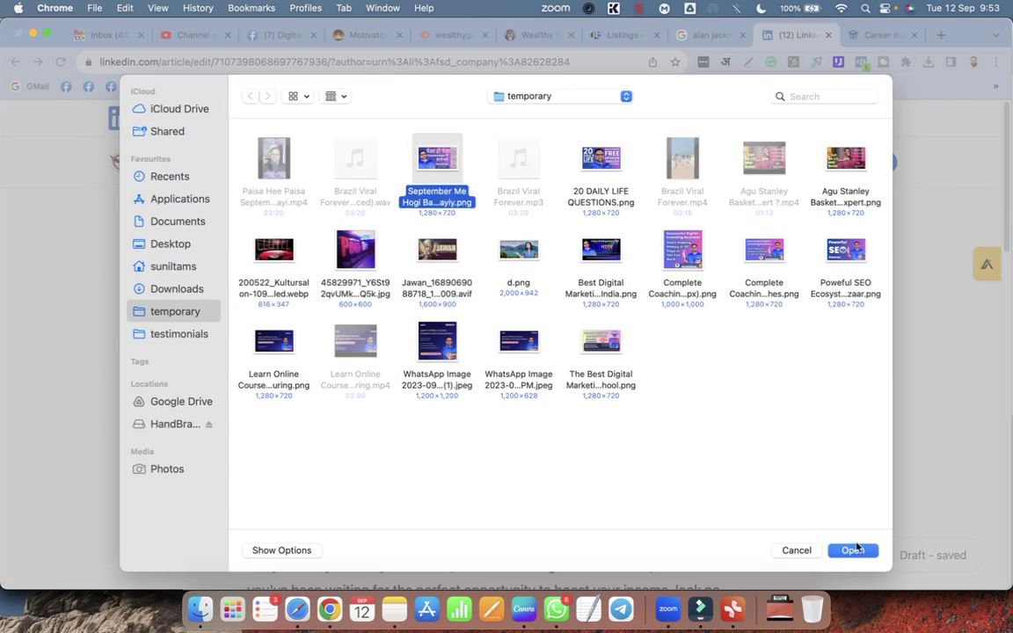
click(853, 550)
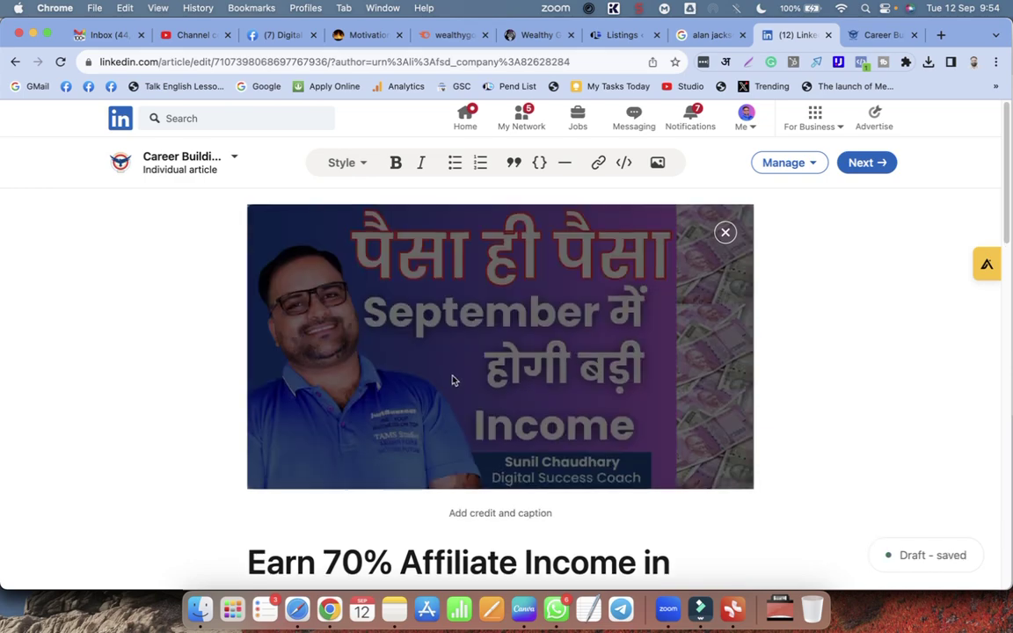
scroll(453, 380, down, 5)
scroll(460, 380, down, 10)
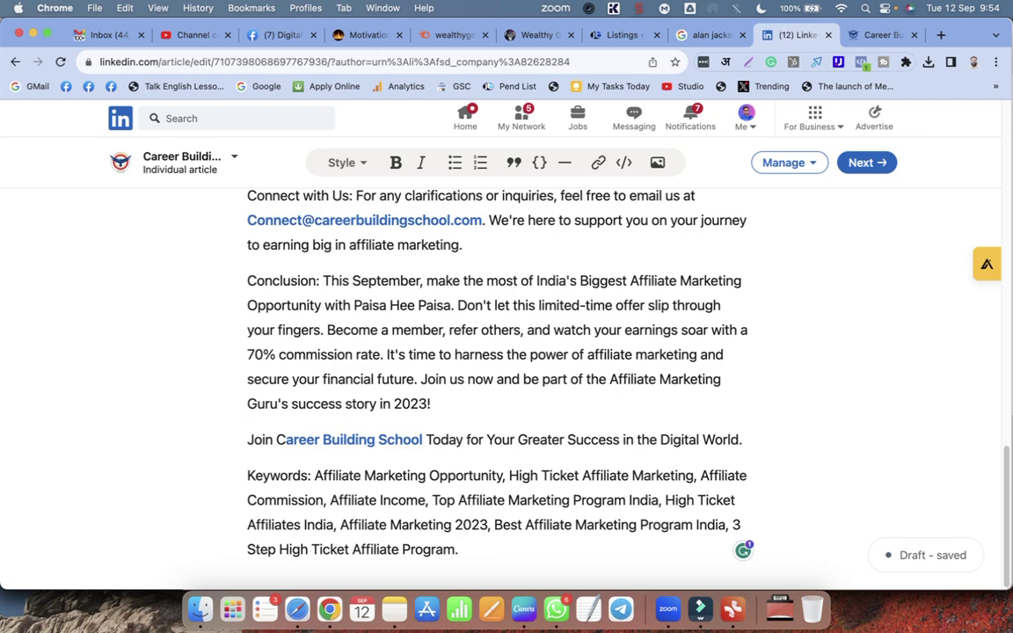
scroll(213, 267, down, 1)
scroll(527, 217, up, 15)
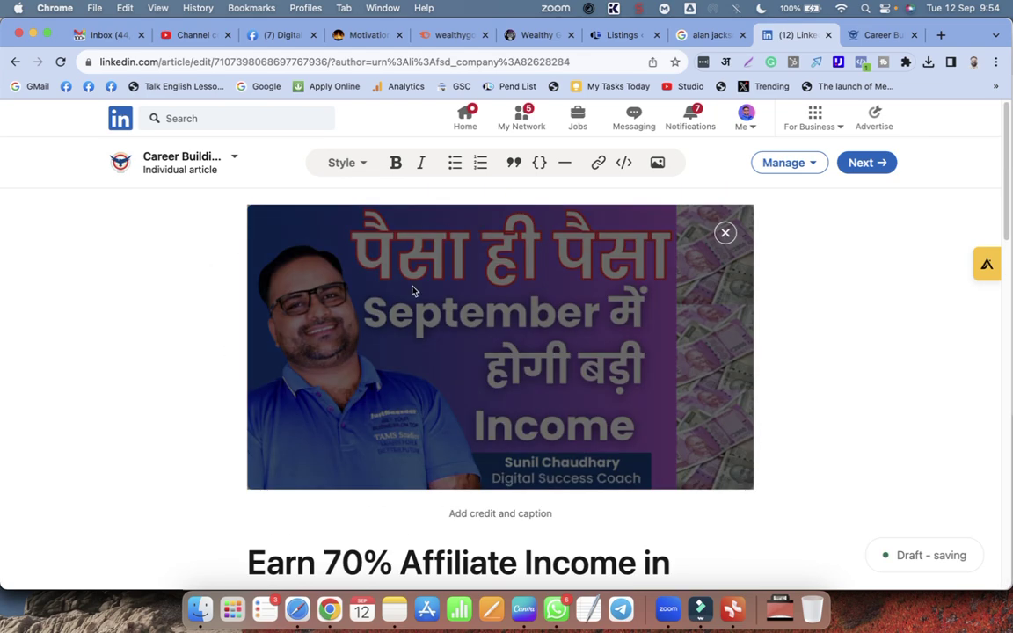
scroll(638, 423, down, 15)
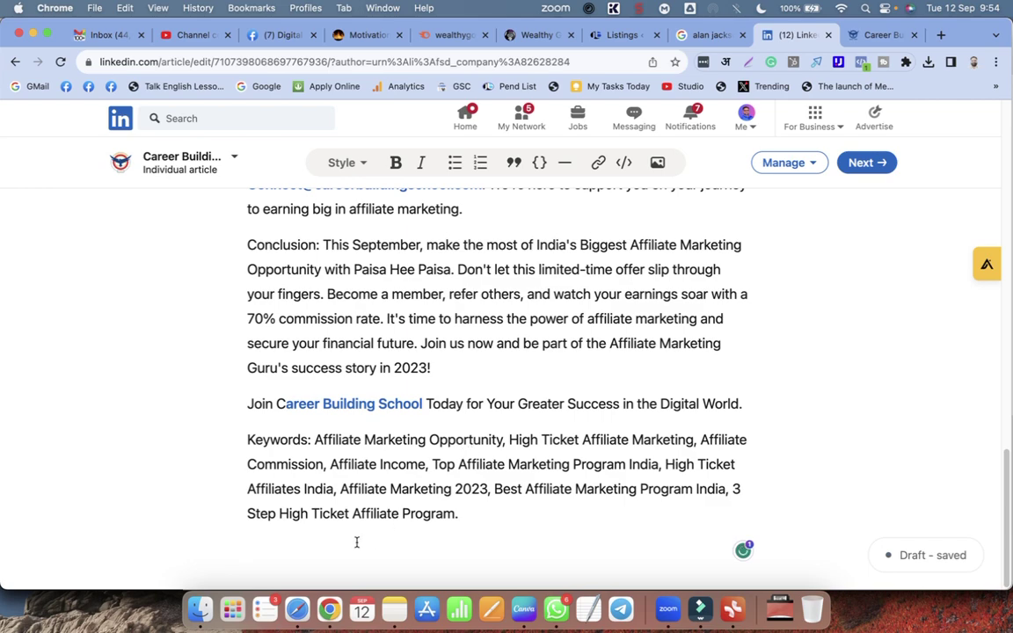
Insert the September income thumbnail below the Keywords paragraph.
click(262, 553)
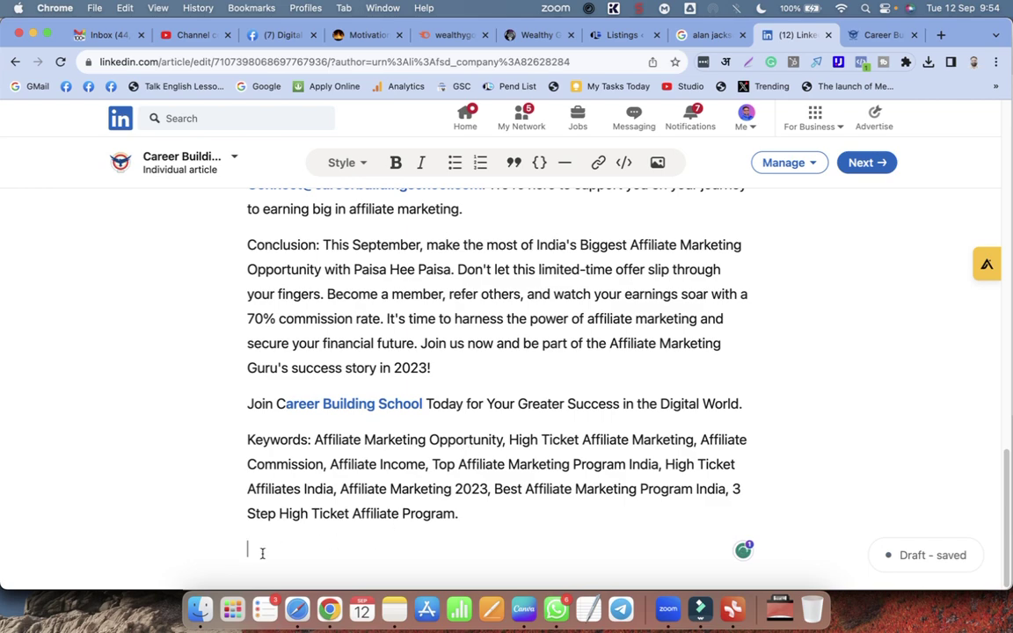
click(657, 162)
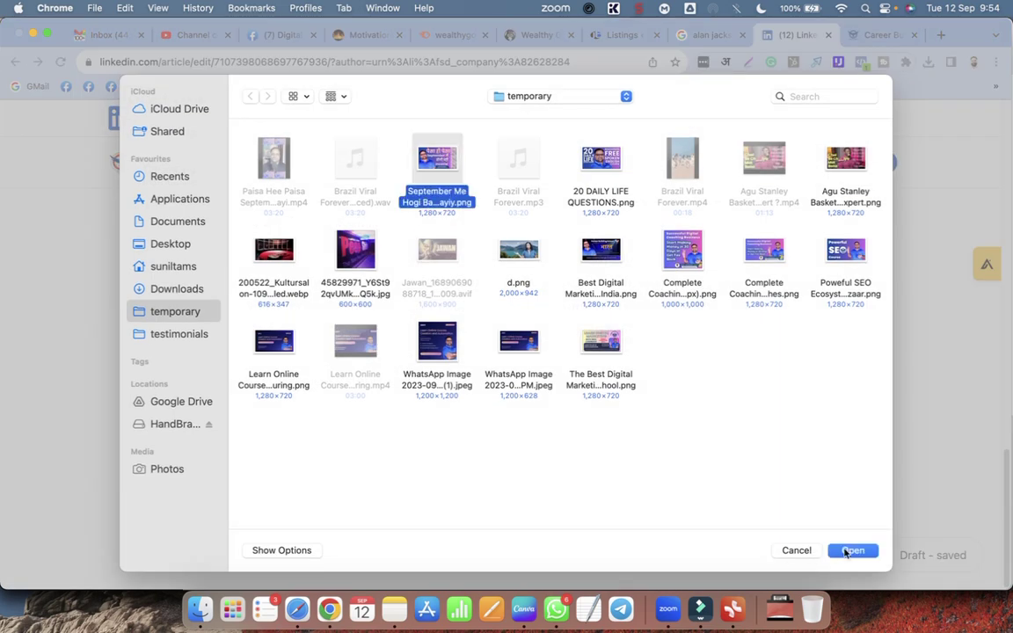
click(847, 552)
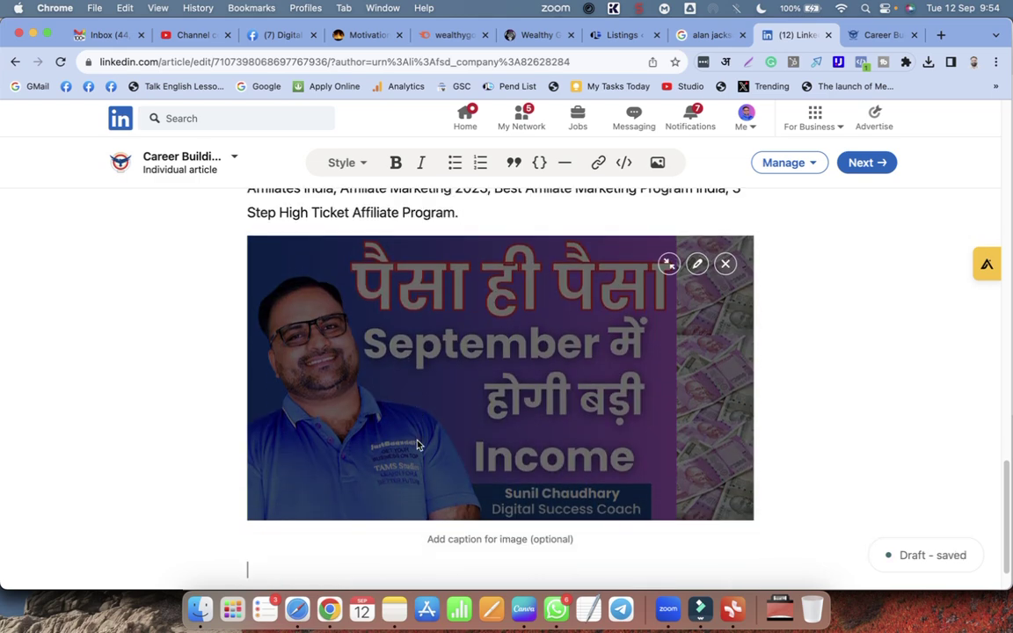
Give the inline image the alt text 'Big Affiliate Income Opportunity for Everyone'.
click(696, 263)
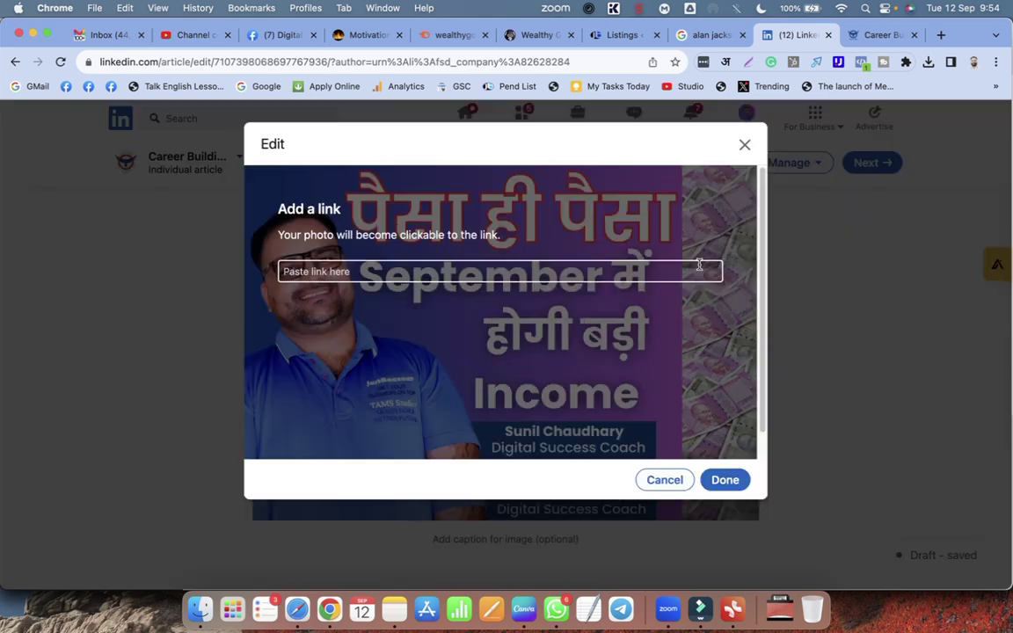
scroll(332, 404, down, 2)
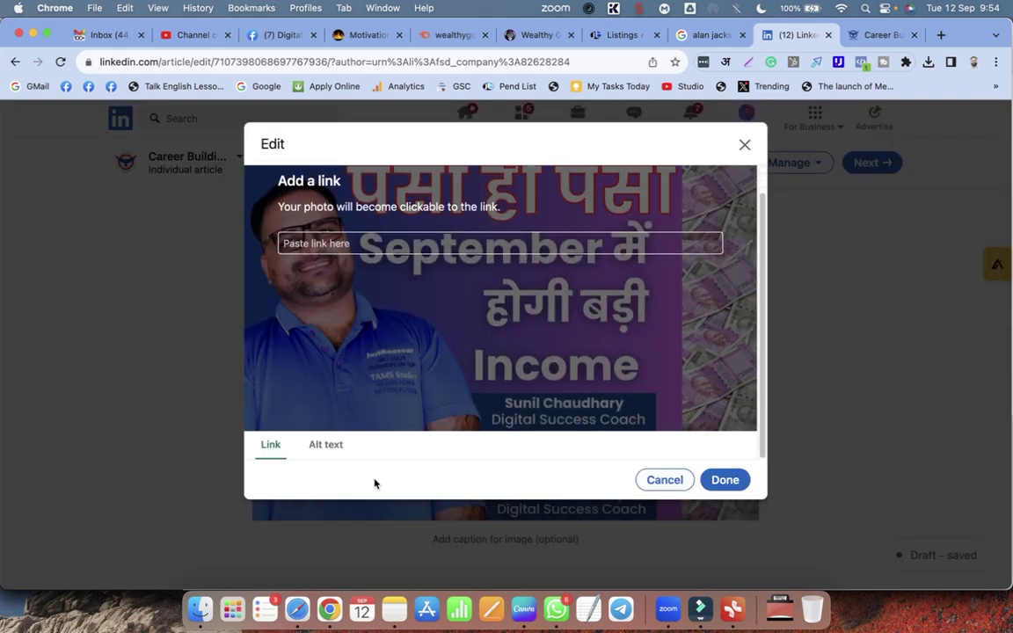
click(340, 448)
click(362, 262)
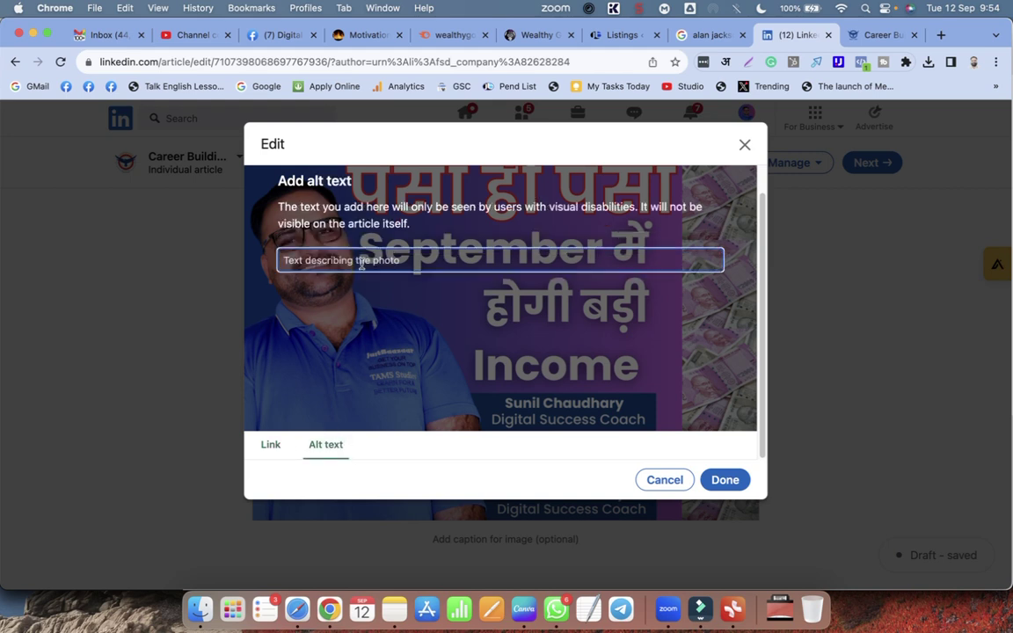
text(Big)
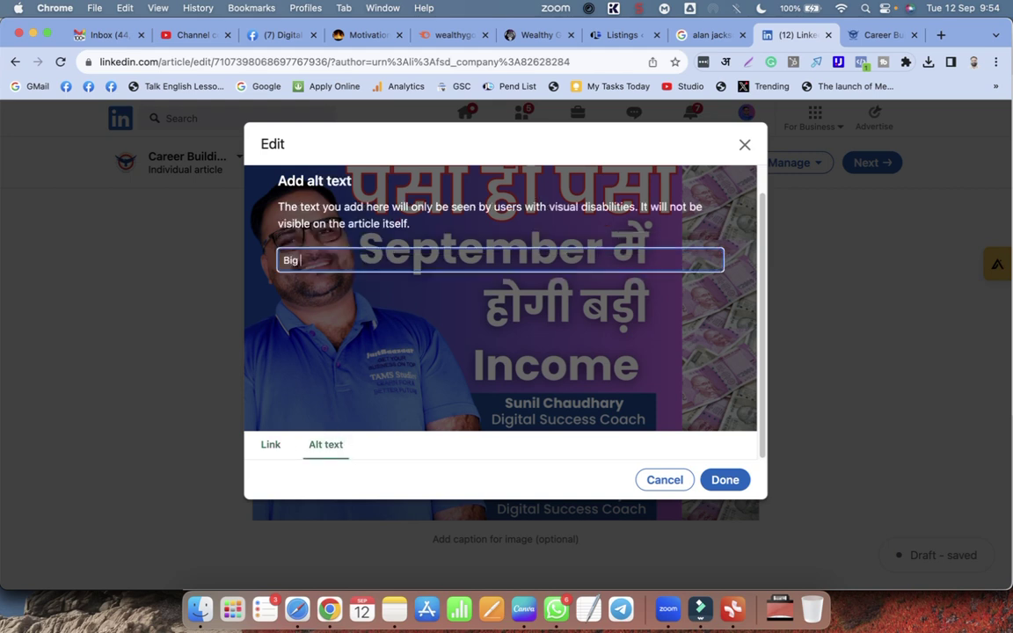
text( Affiliate Income Opportunity for Everyone)
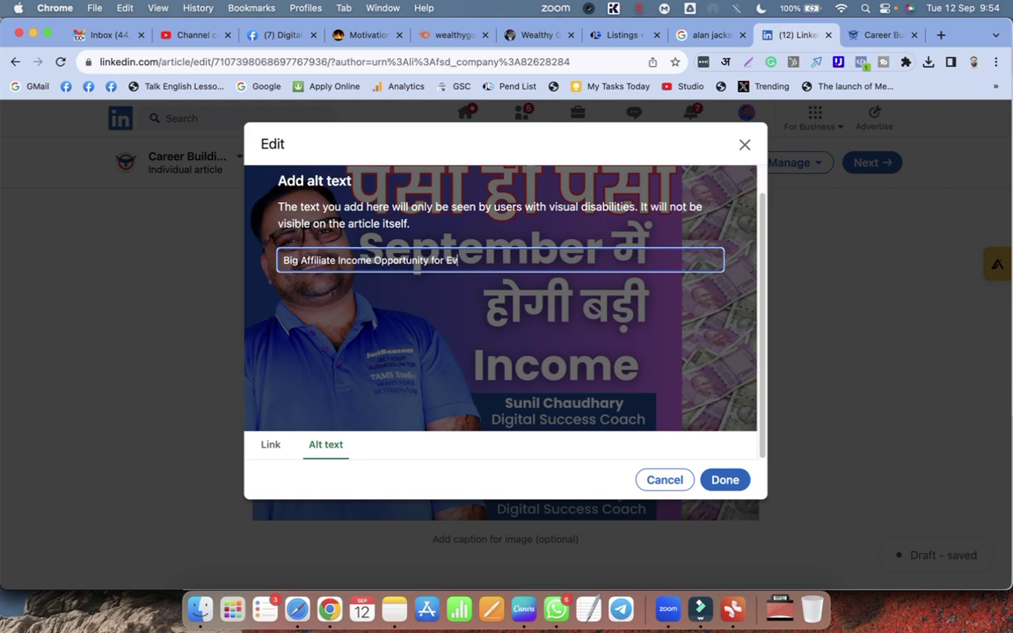
click(724, 480)
scroll(652, 438, up, 5)
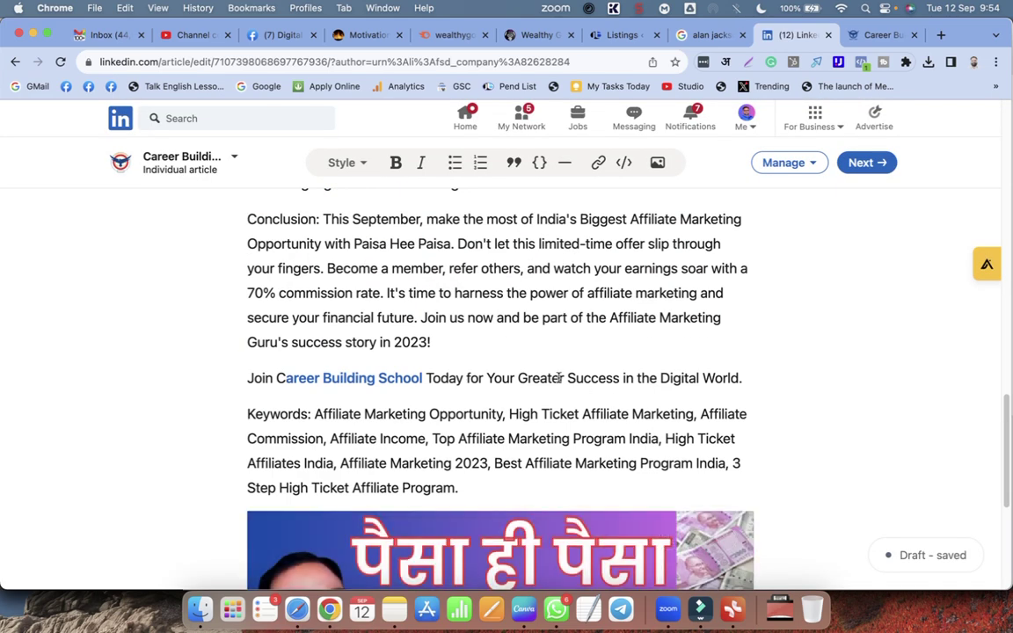
Copy the Career Building School website address again.
click(879, 34)
click(224, 64)
key(cmd+c)
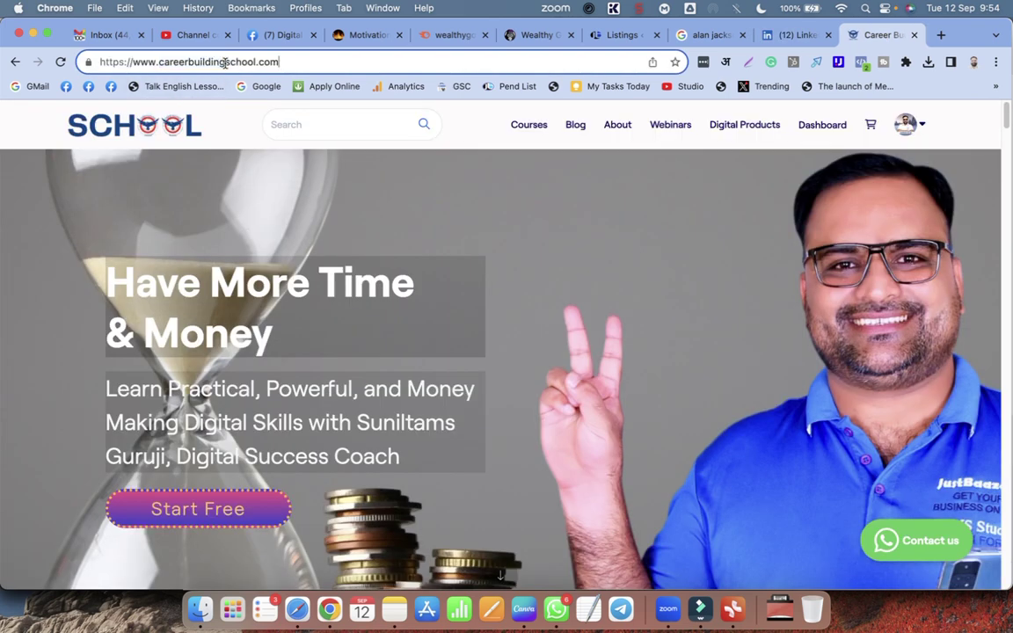
click(797, 34)
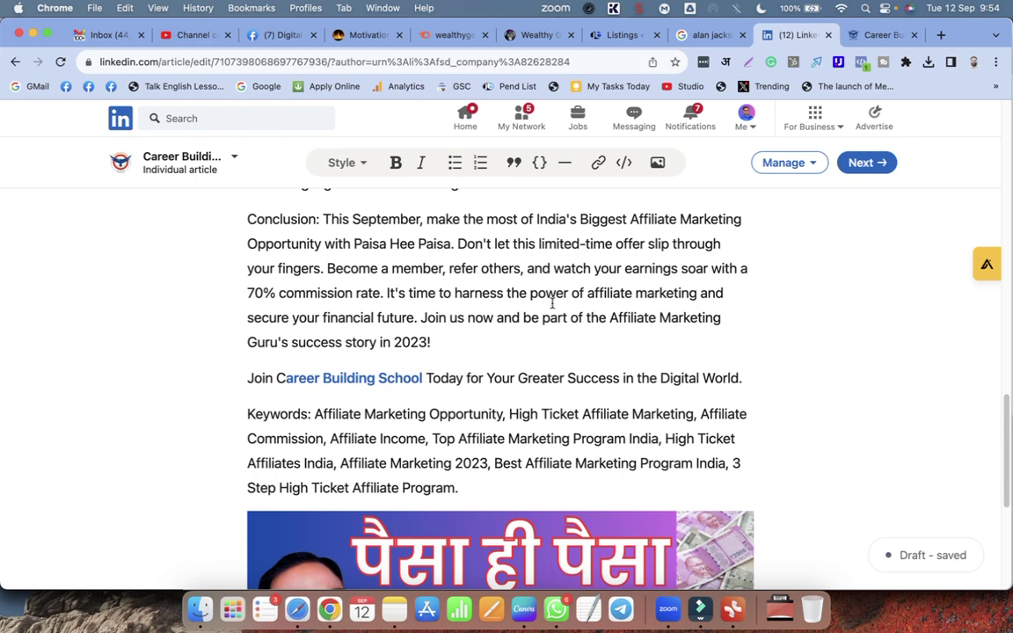
scroll(565, 359, down, 4)
click(697, 256)
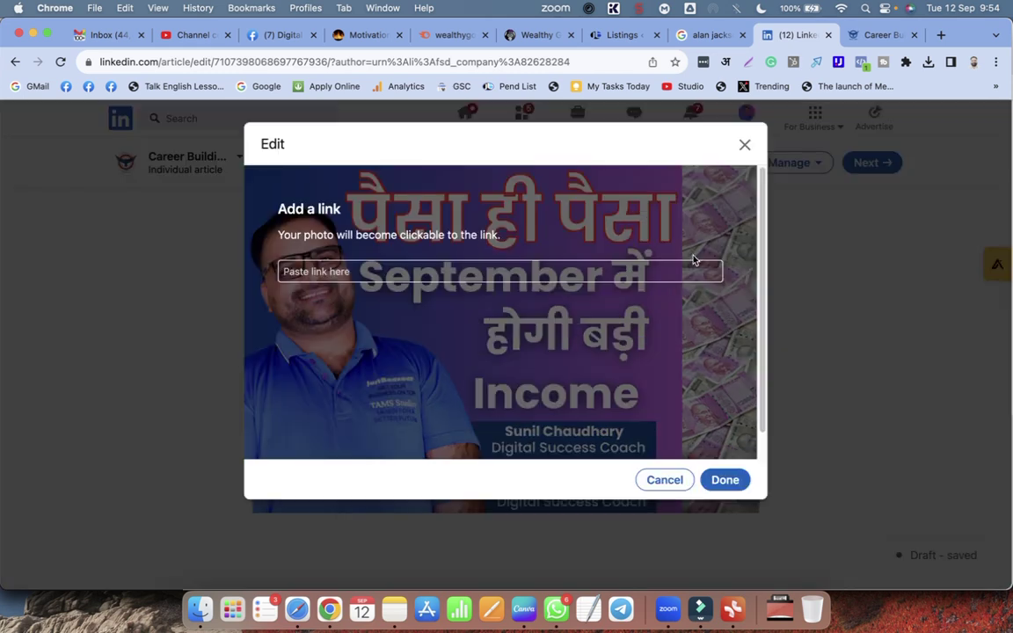
click(353, 274)
key(cmd+v)
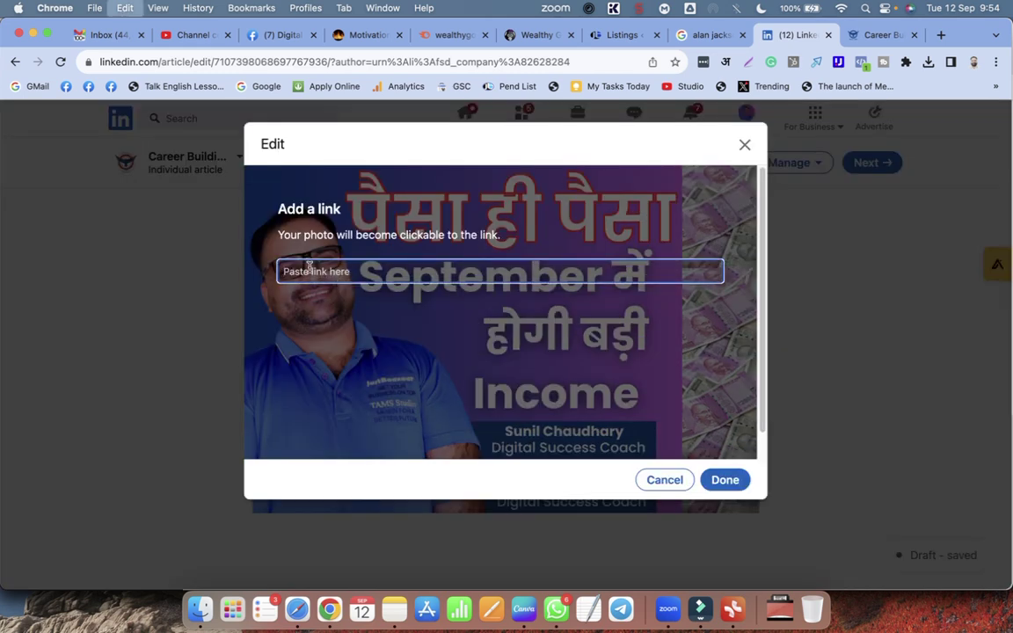
scroll(601, 345, down, 1)
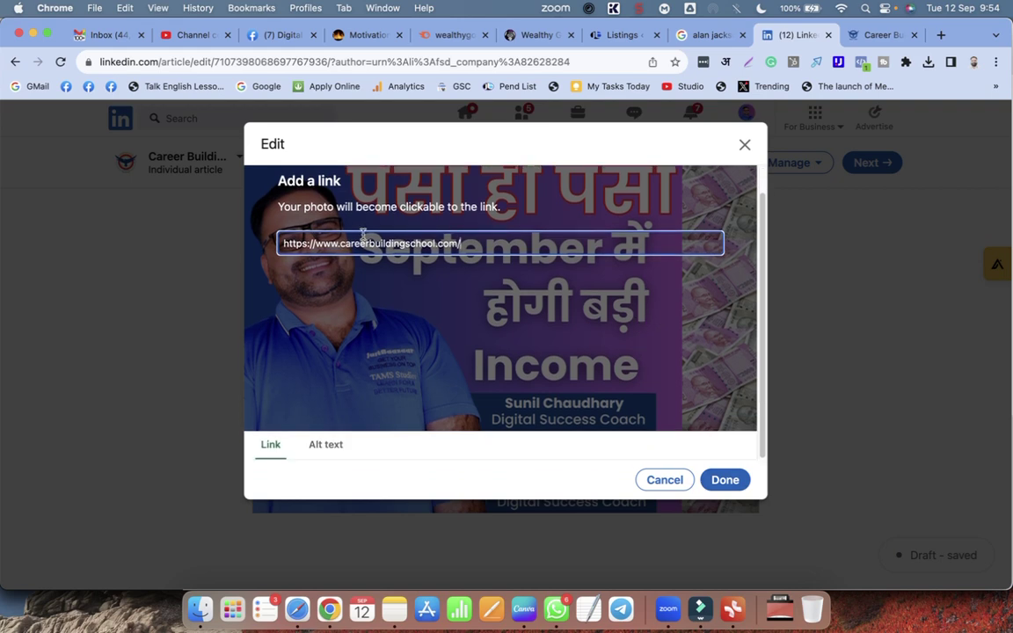
click(325, 446)
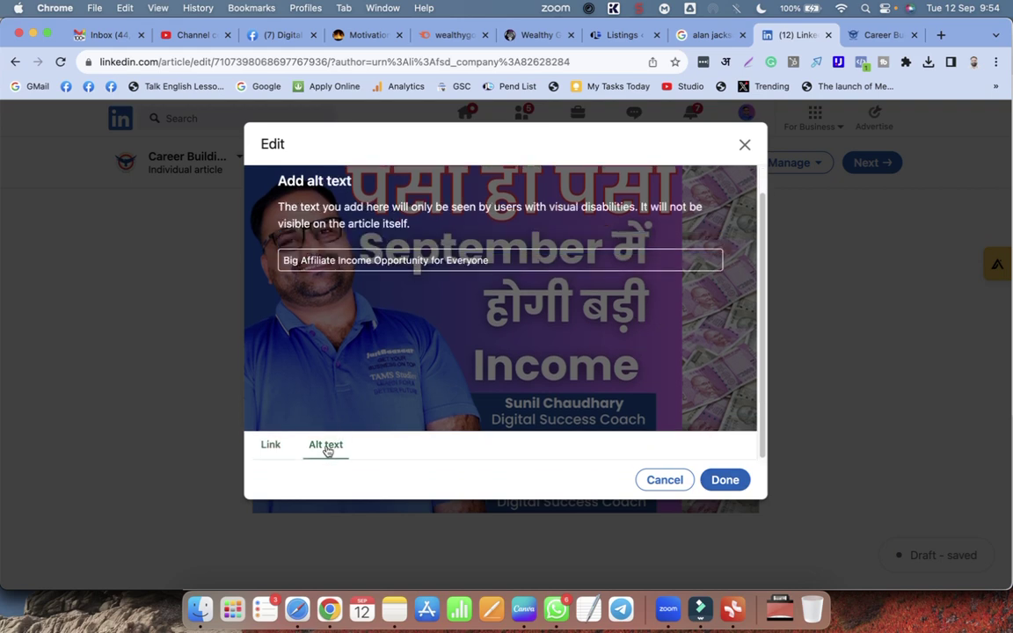
click(270, 445)
click(724, 481)
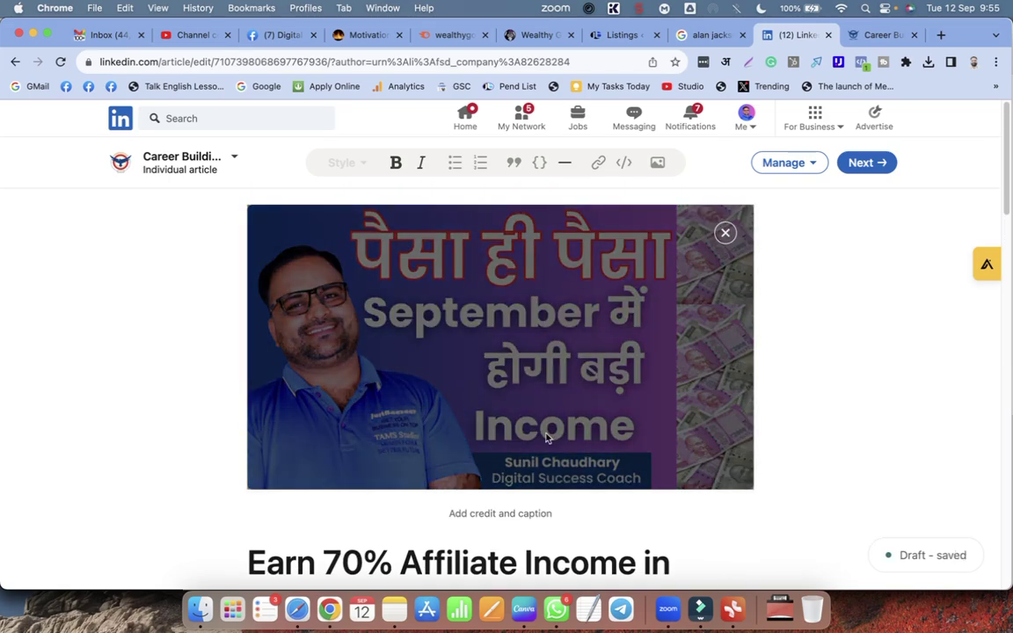
Add an empty paragraph after the Keywords paragraph.
scroll(548, 461, down, 20)
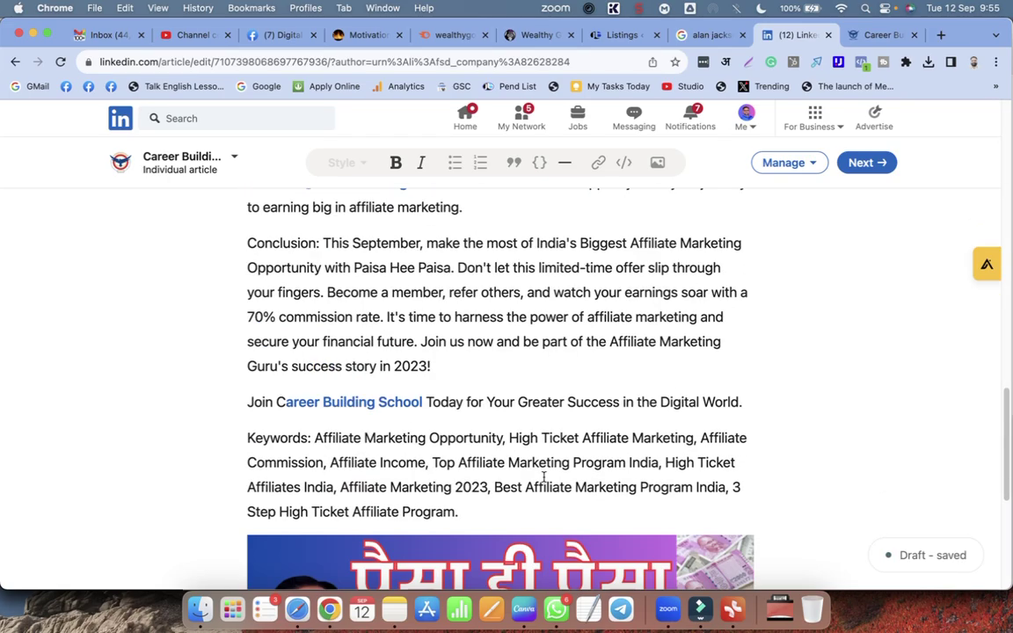
scroll(543, 476, down, 3)
scroll(494, 435, up, 3)
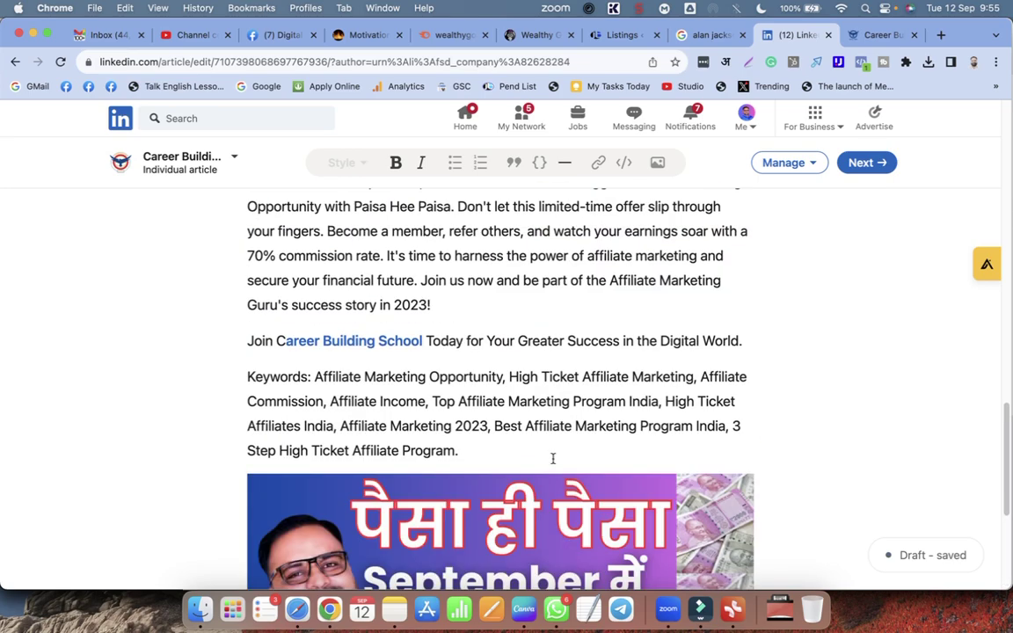
click(502, 425)
key(Return)
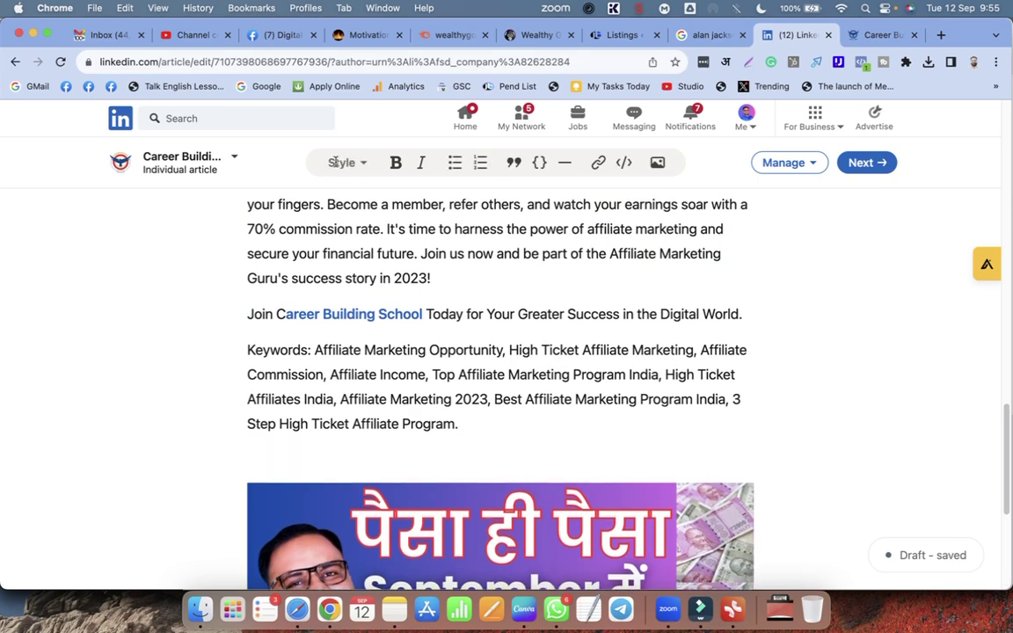
click(194, 35)
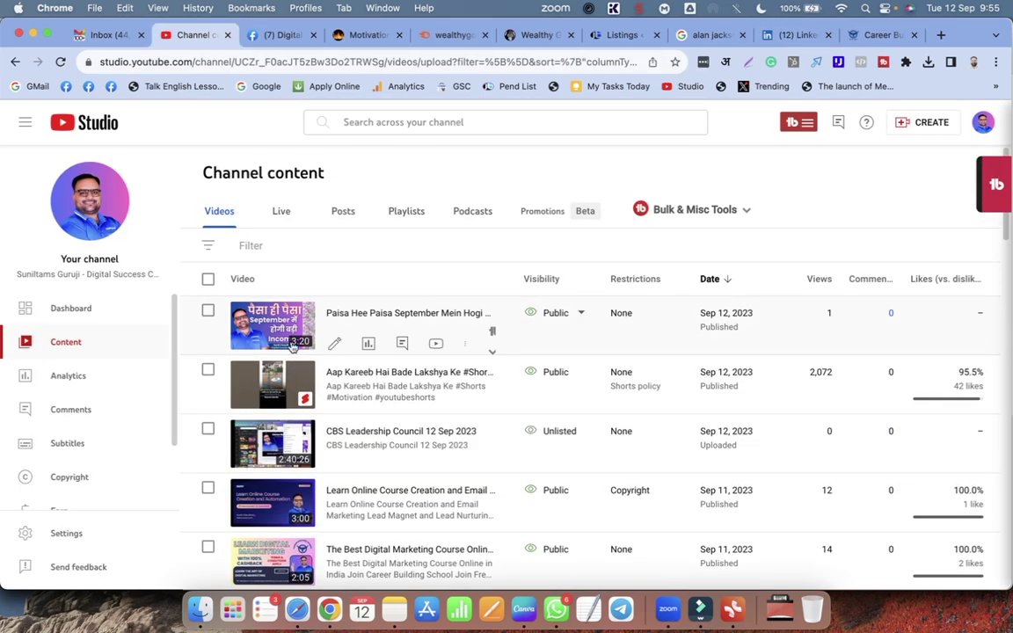
Copy the Paisa Hee Paisa video's link and type 'Watch This Video' on the empty line.
click(293, 346)
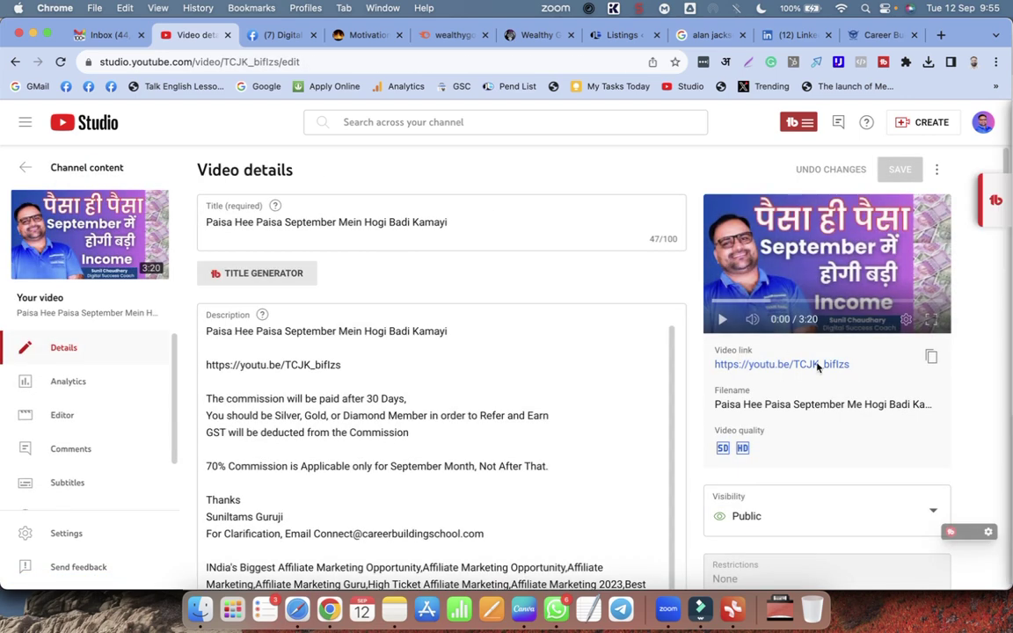
click(932, 358)
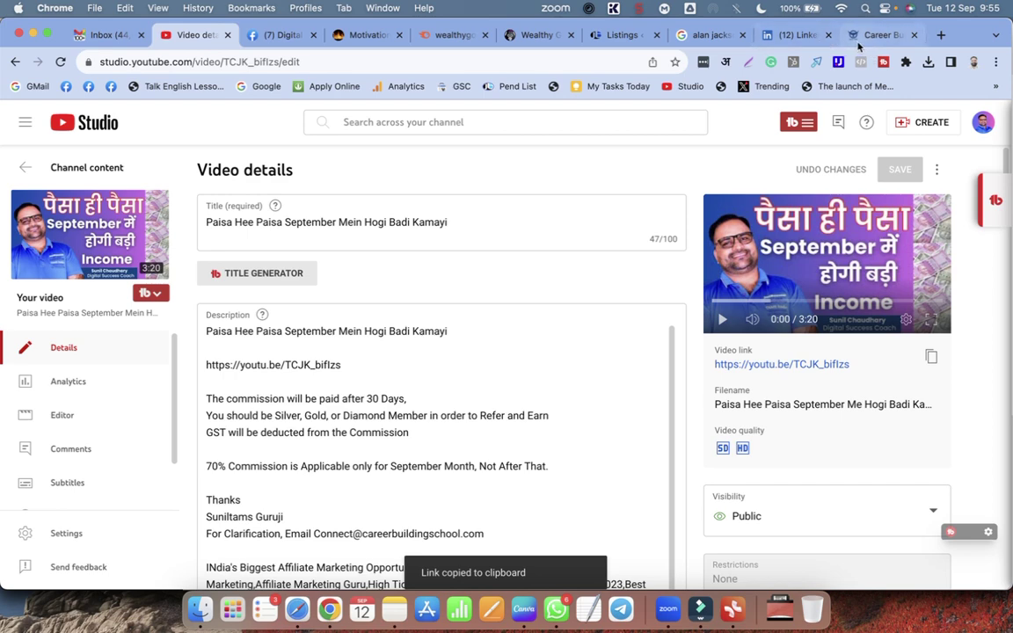
click(791, 35)
click(380, 455)
text(W)
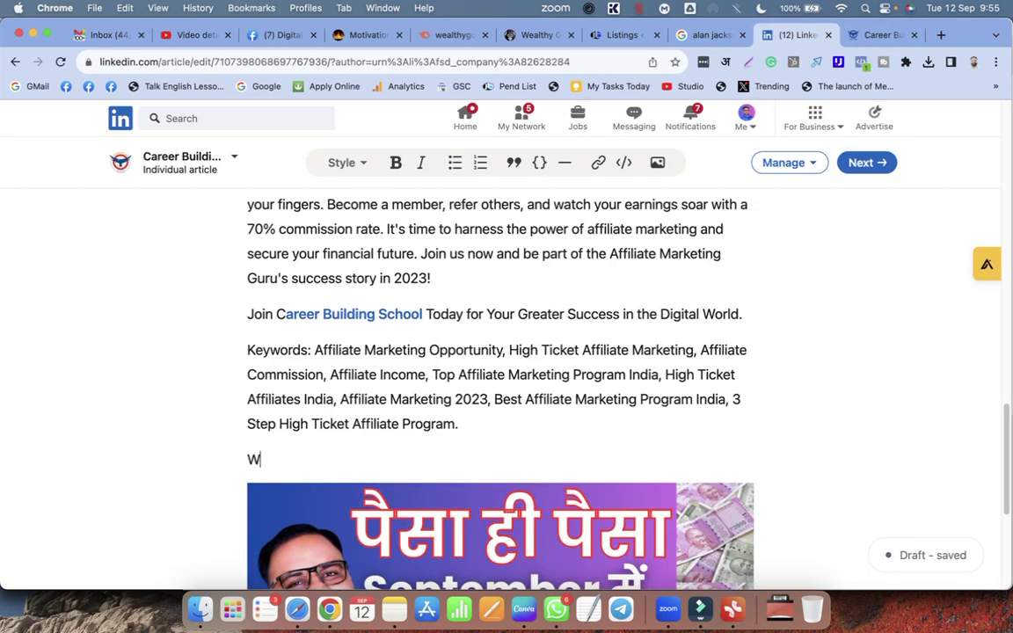
text(atch This Video)
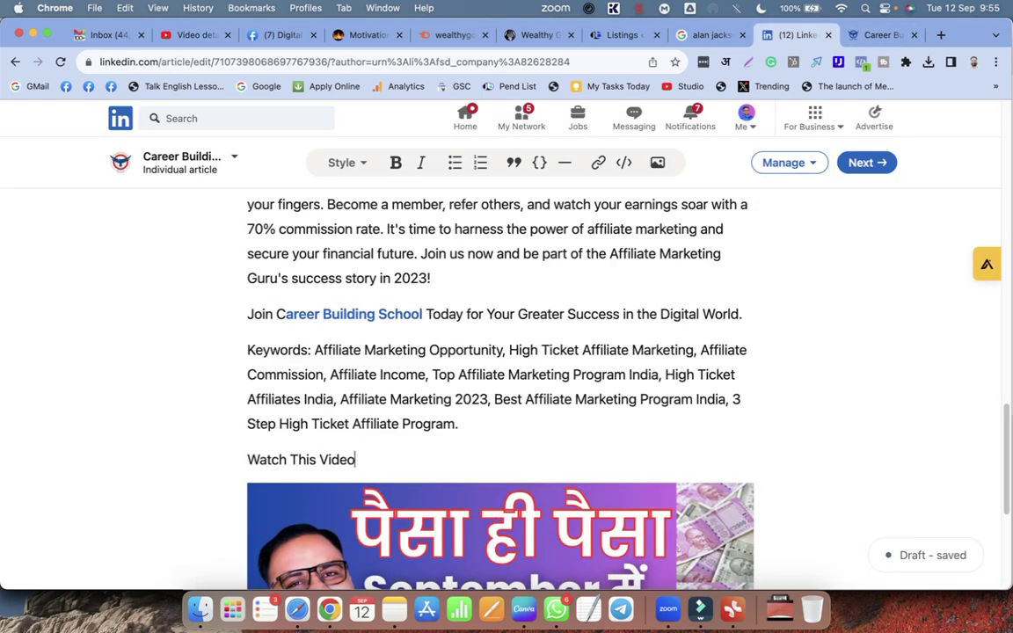
drag(291, 459, 355, 459)
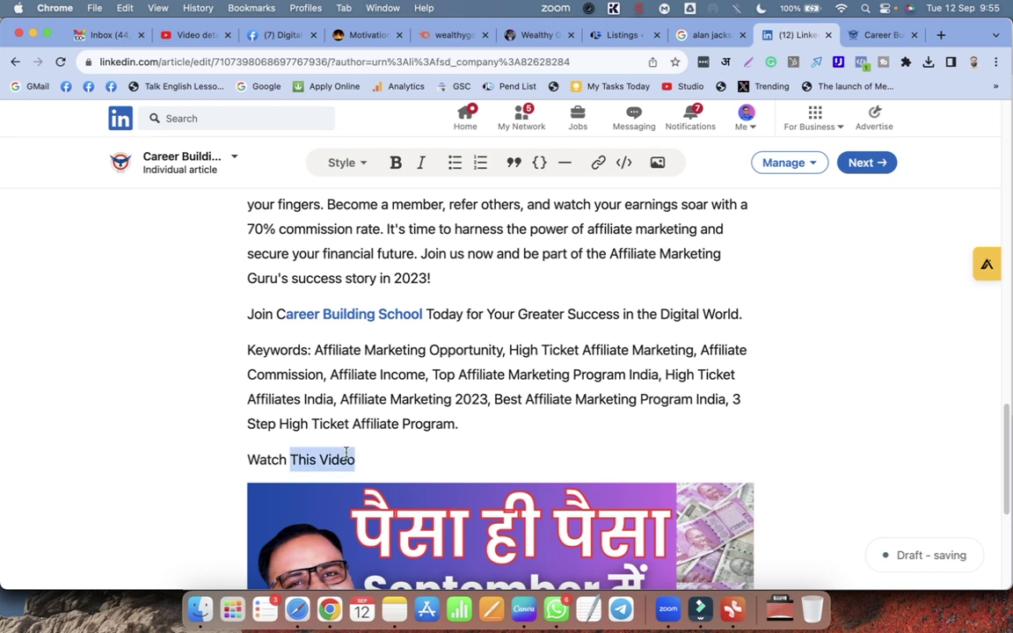
click(598, 164)
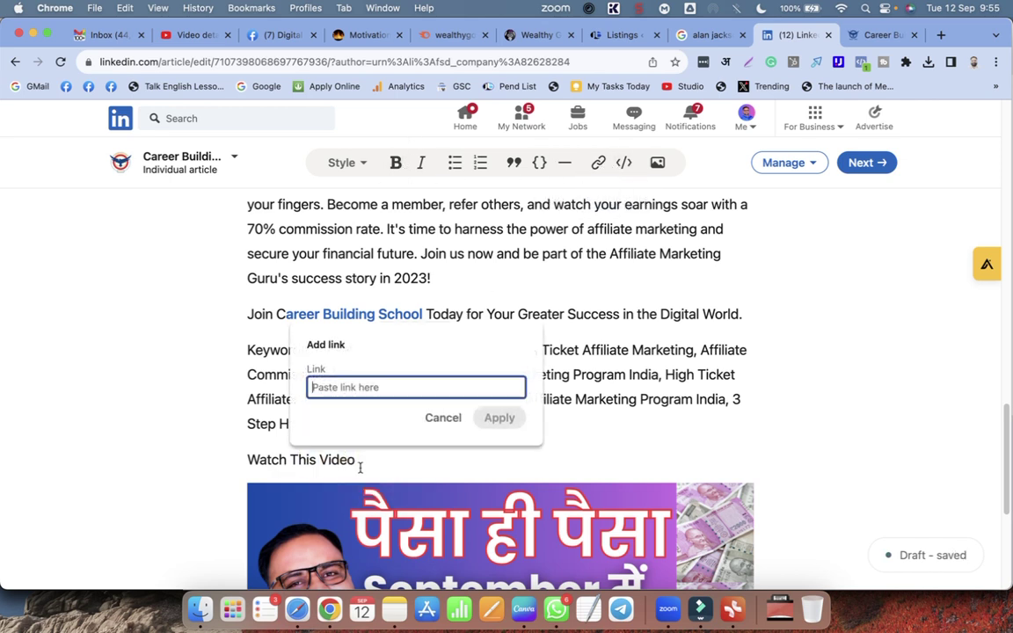
key(super+v)
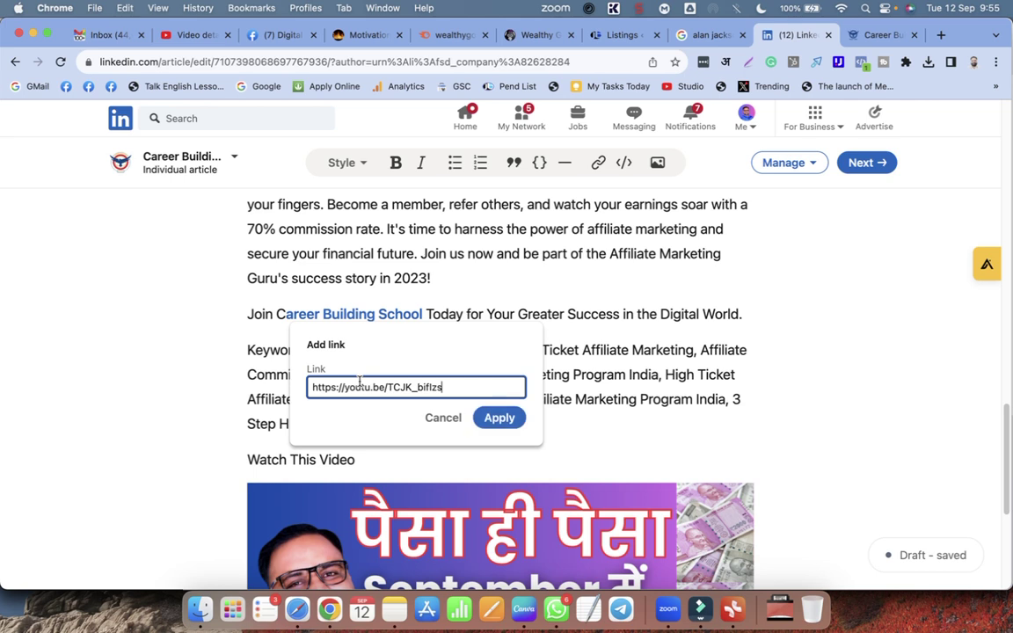
click(499, 418)
key(Return)
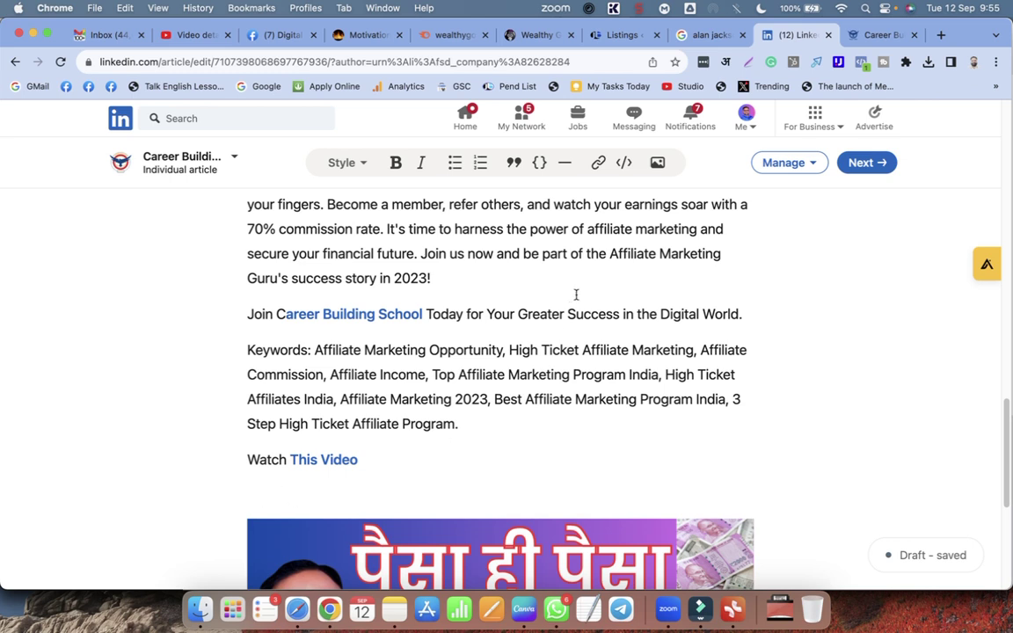
Embed the Paisa Hee Paisa YouTube video from the pasted link below the Watch line.
click(624, 163)
key(super+v)
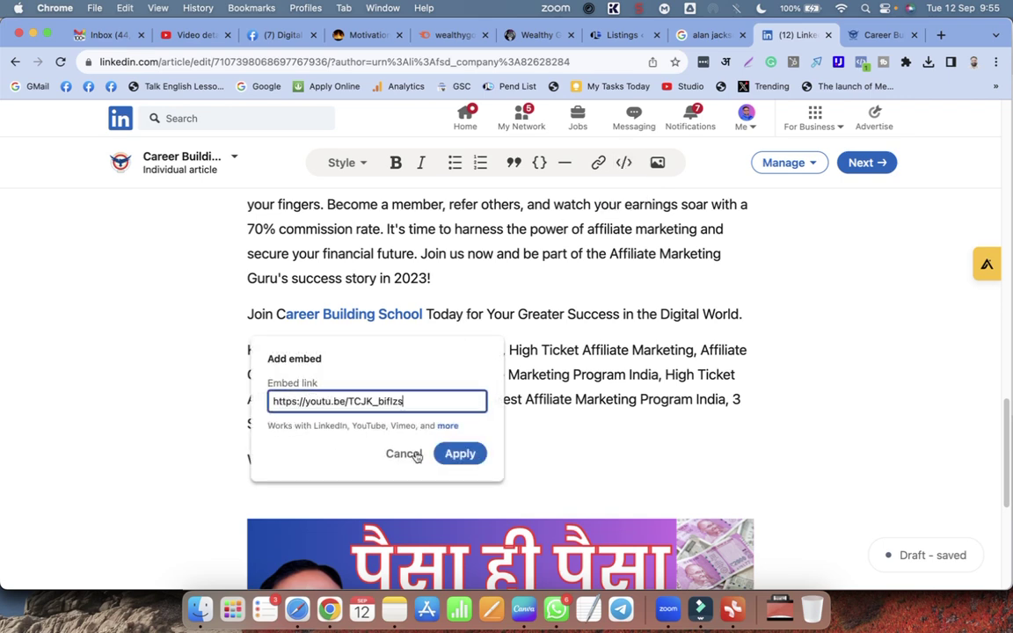
click(461, 455)
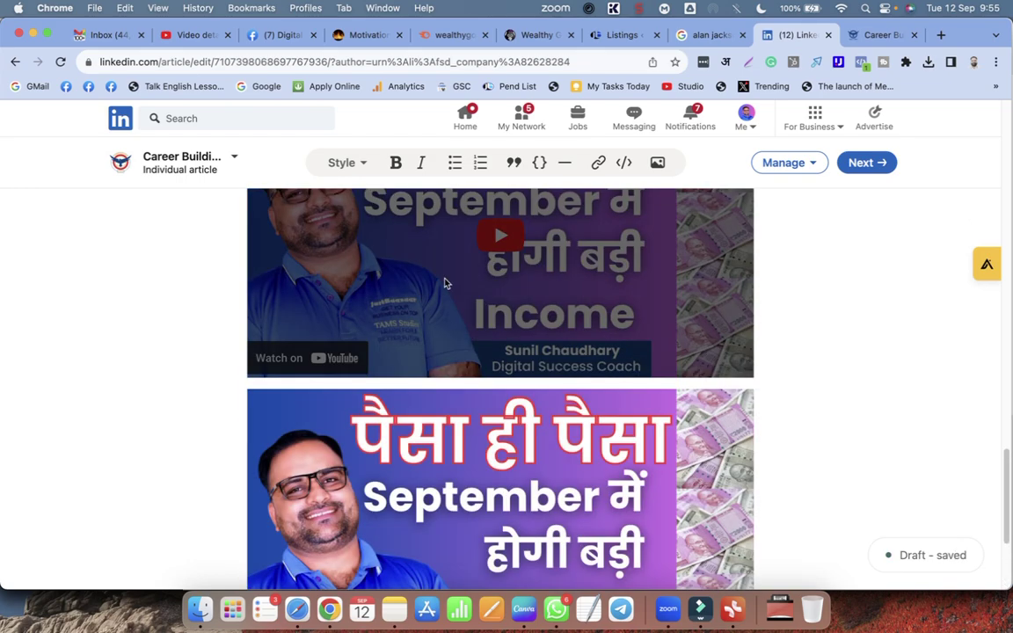
Return to the top of the draft, choose Next, and publish the Career Building School article.
scroll(444, 383, up, 7)
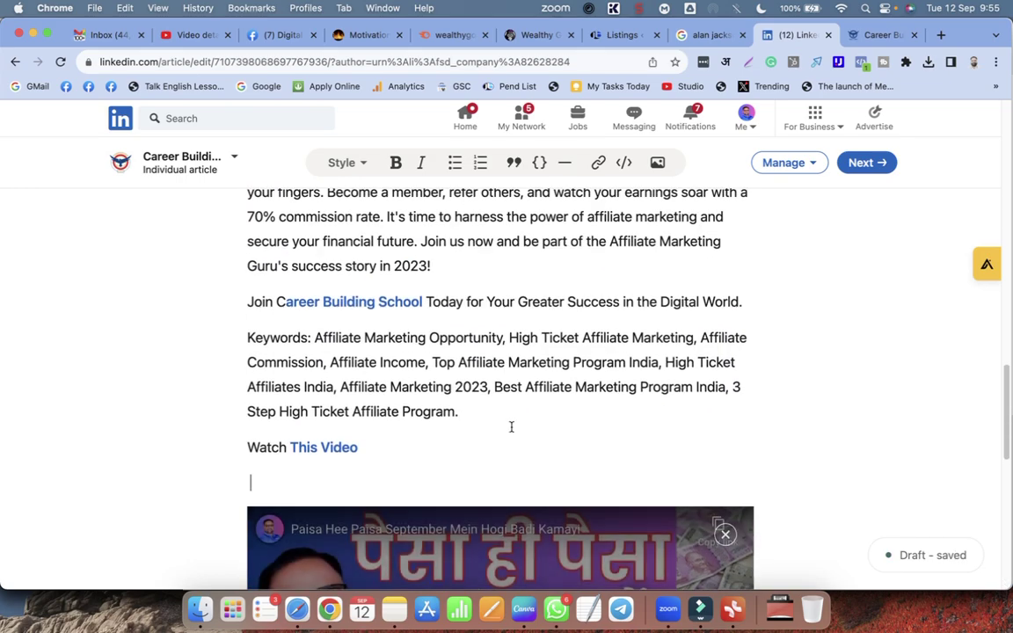
scroll(359, 314, up, 10)
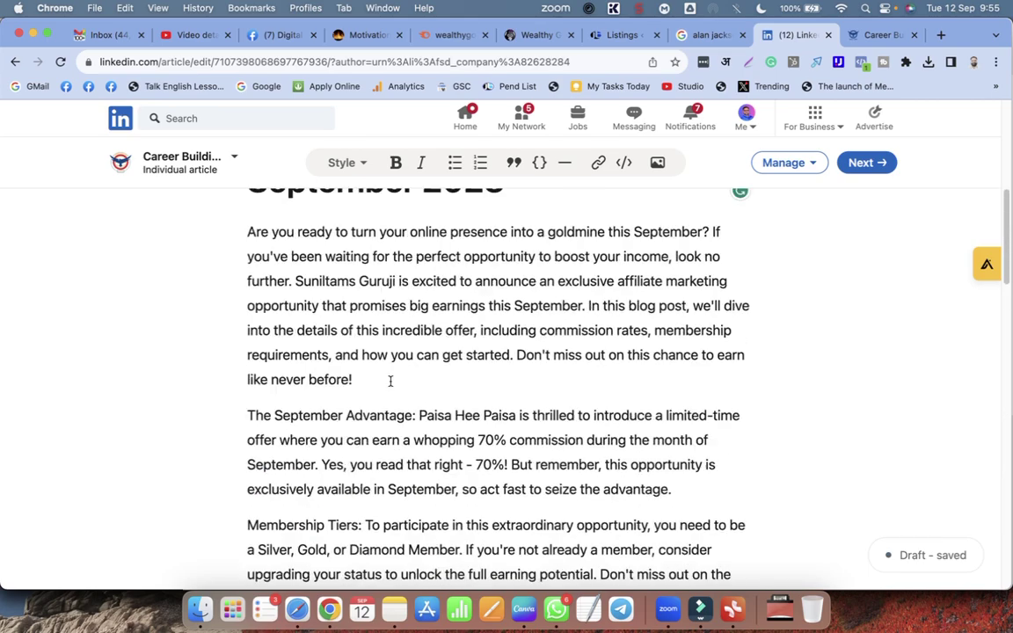
scroll(513, 352, up, 1)
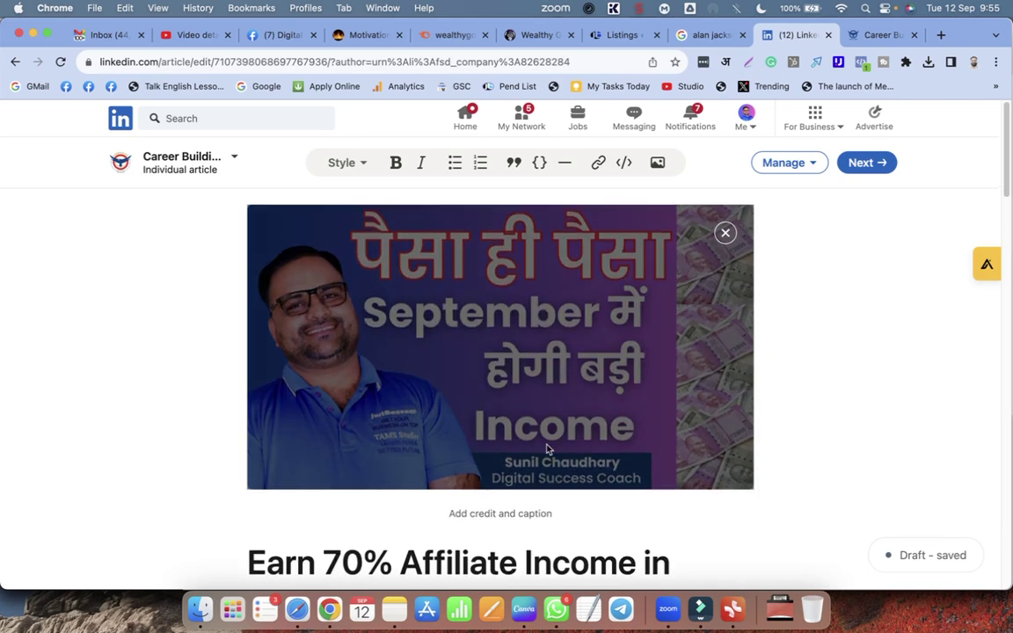
scroll(545, 447, down, 12)
scroll(541, 446, up, 14)
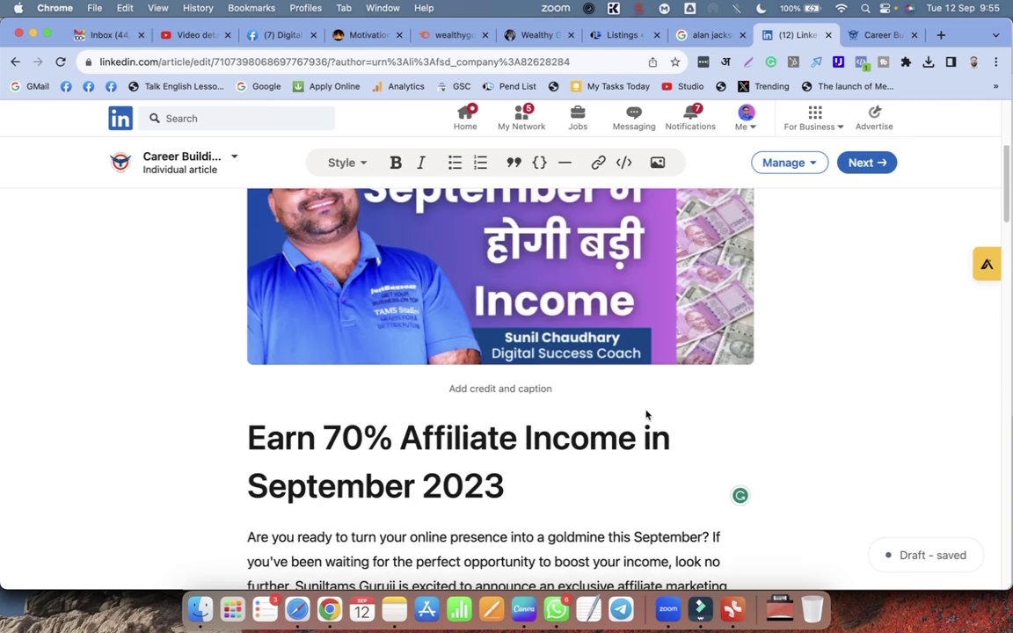
scroll(615, 387, up, 3)
click(862, 163)
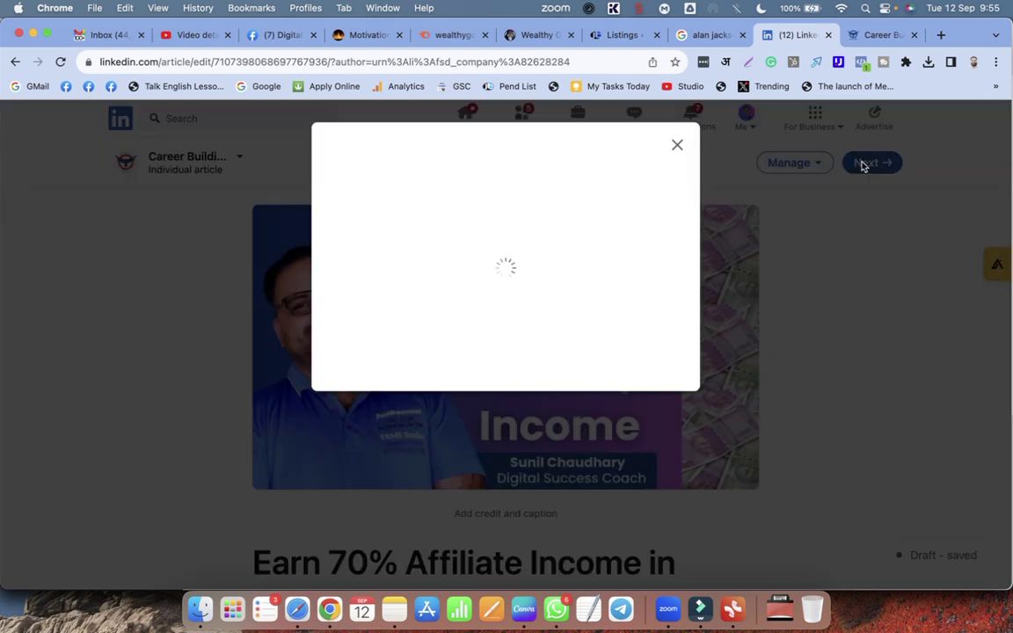
click(730, 513)
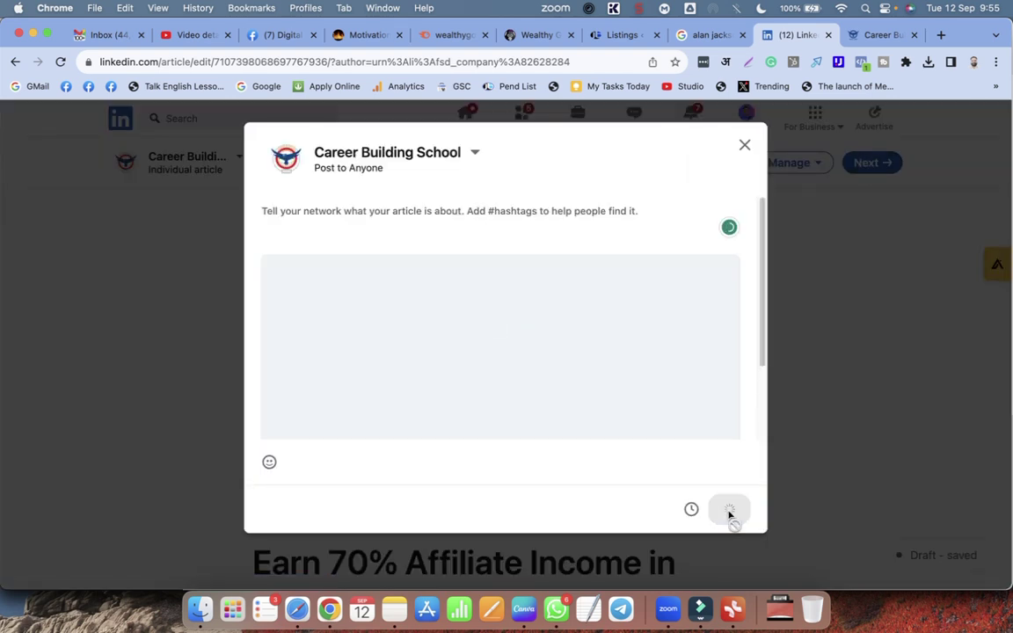